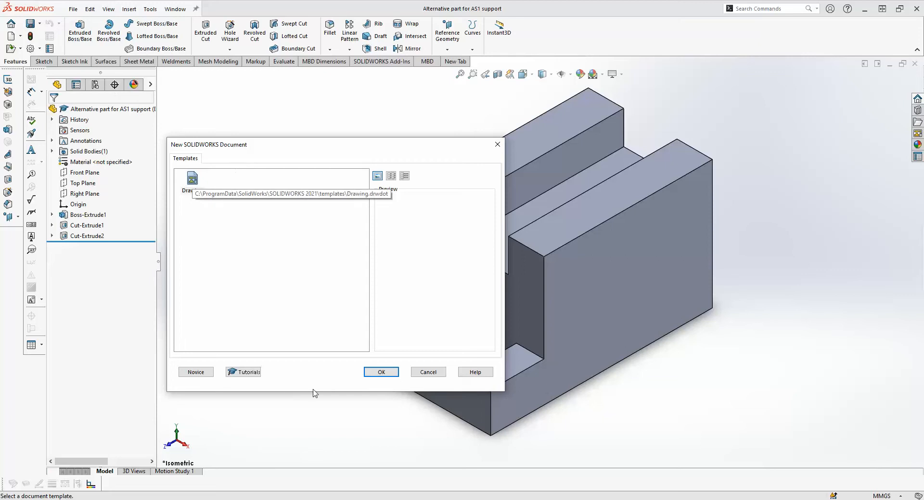
- Create a new drawing of the part on a standard A4 (ISO) sheet with the sheet format displayed
click(380, 373)
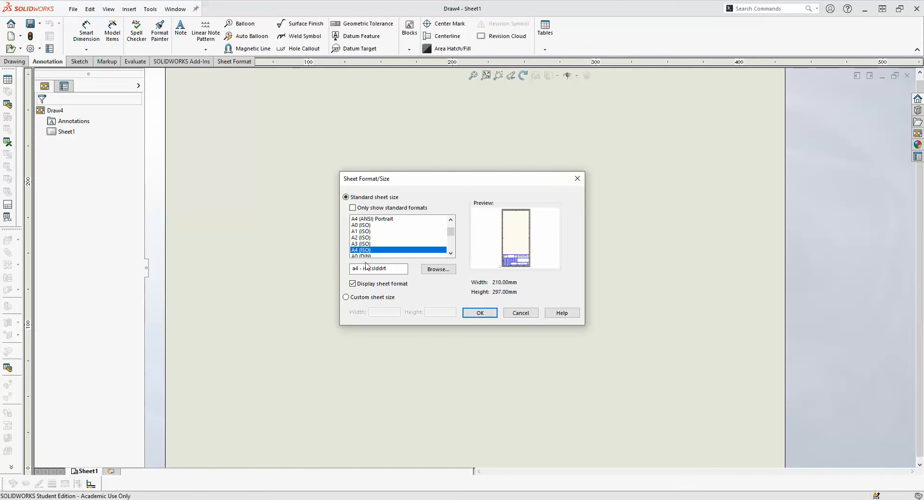
click(467, 318)
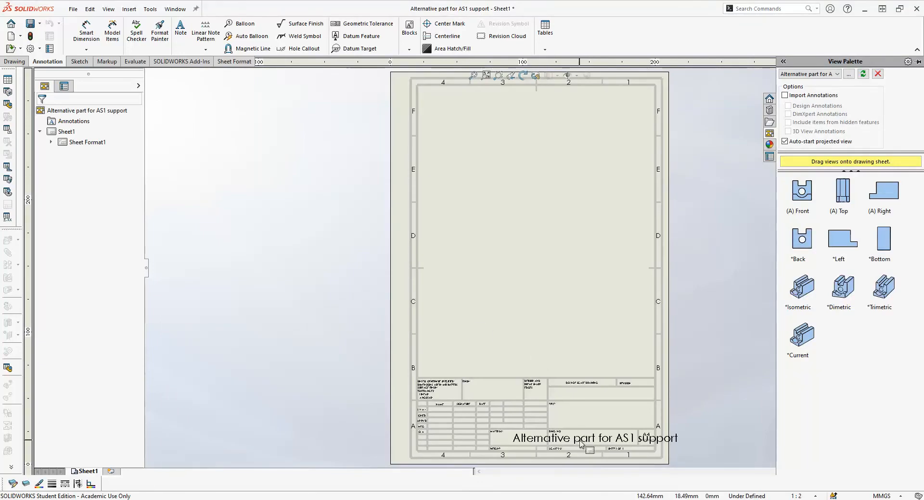
- Enter sheet format editing and delete the Description property note from the title block
right_click(532, 245)
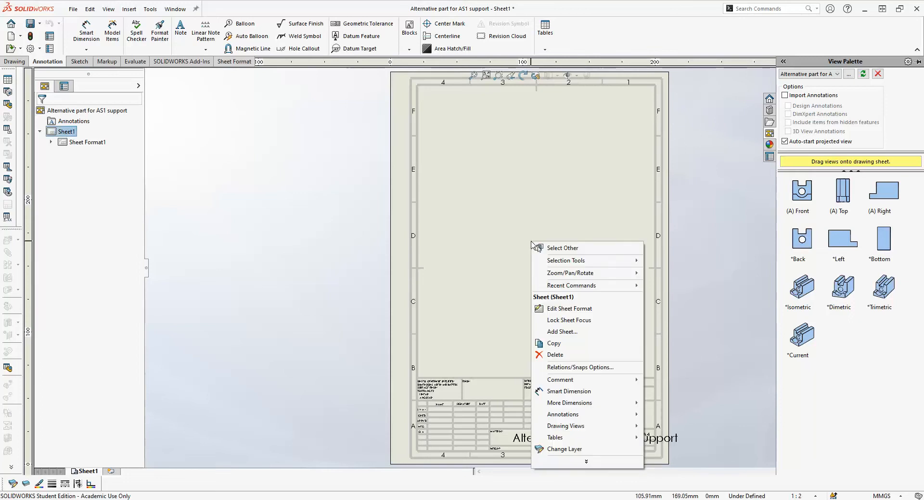
click(561, 310)
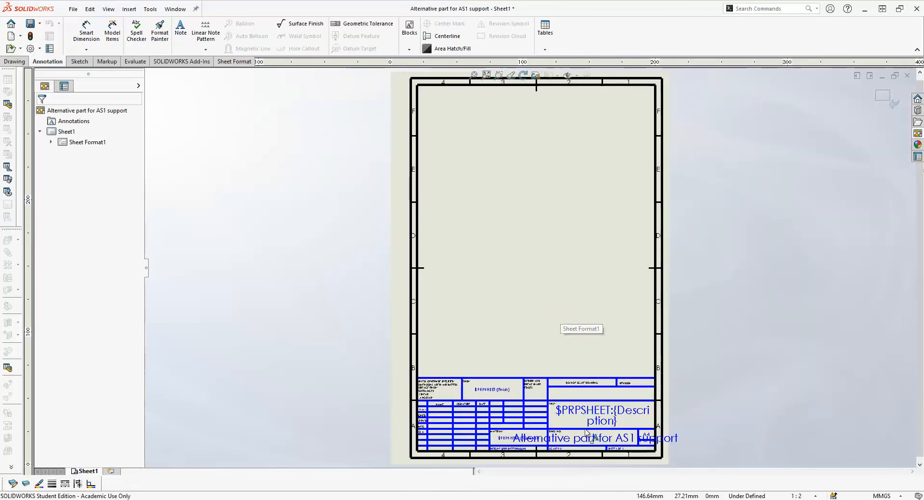
click(580, 412)
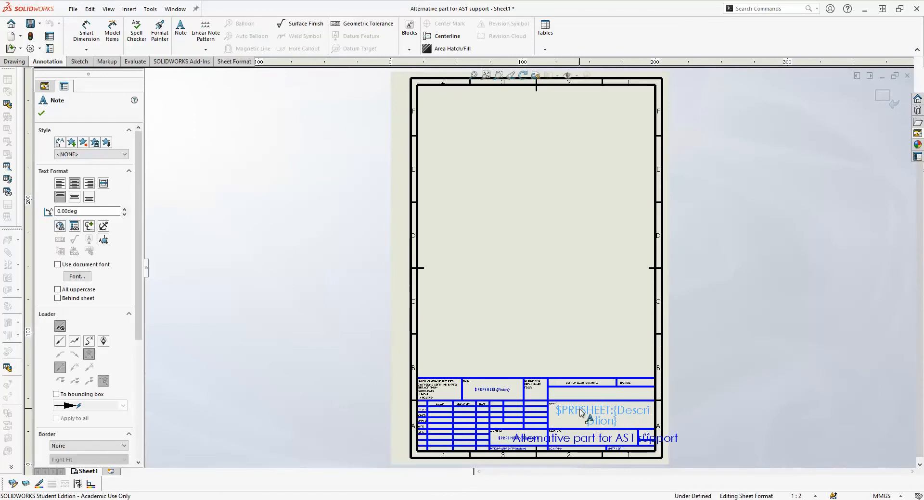
key(Delete)
- Move the file name note out of the title block to the middle of the sheet and set its font size to 14
drag(579, 436, 529, 241)
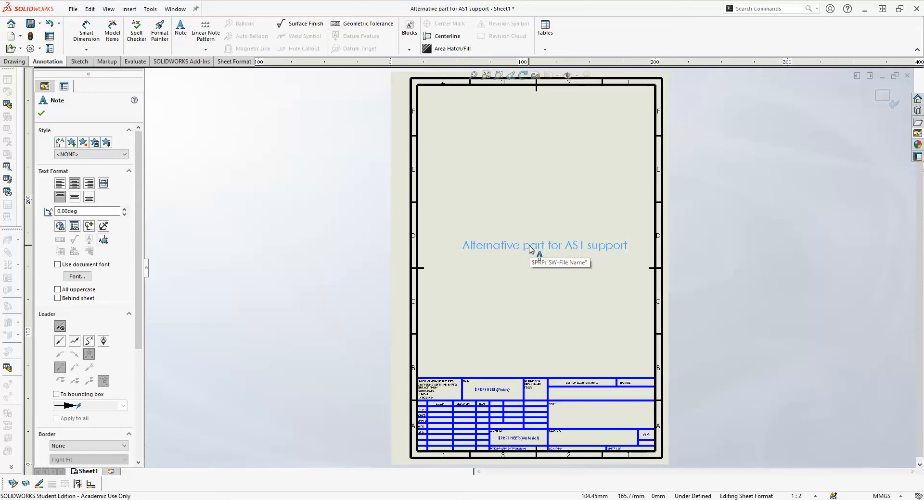
double_click(530, 249)
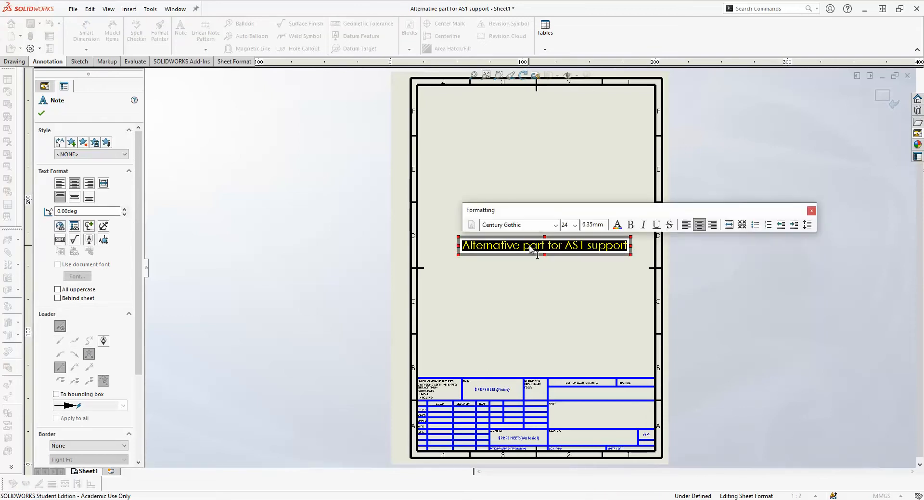
click(575, 225)
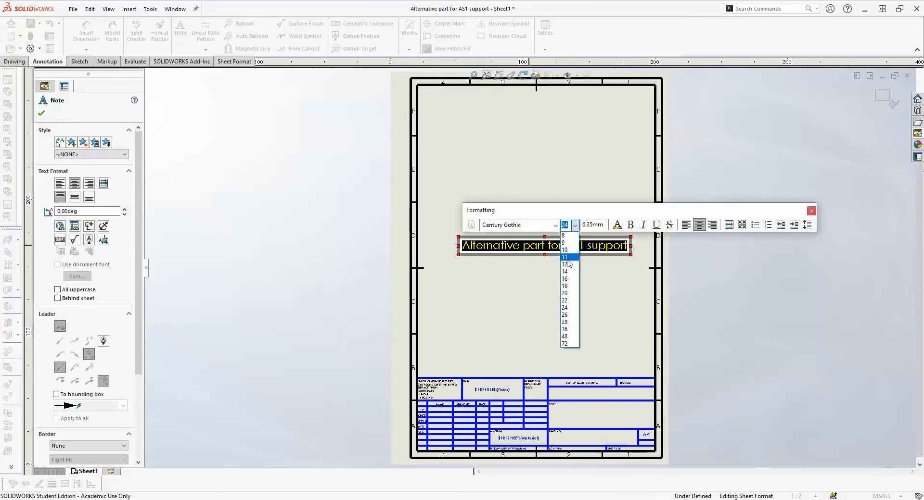
click(566, 272)
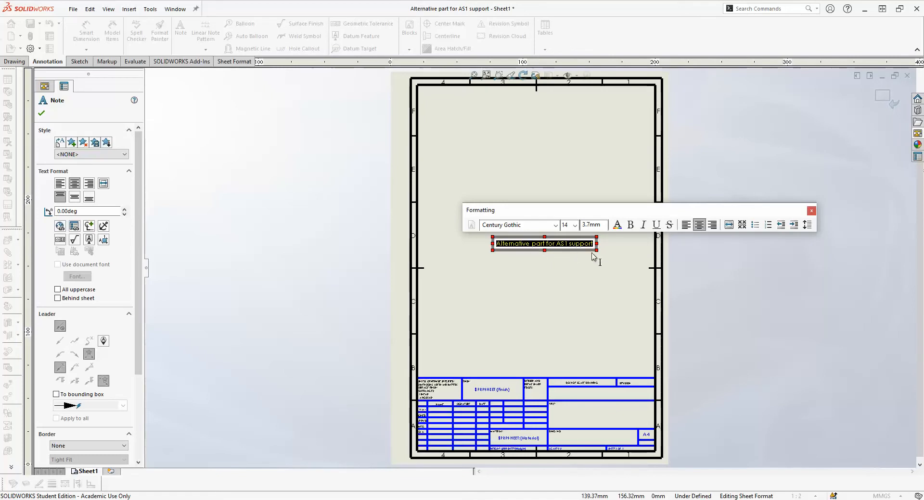
key(Escape)
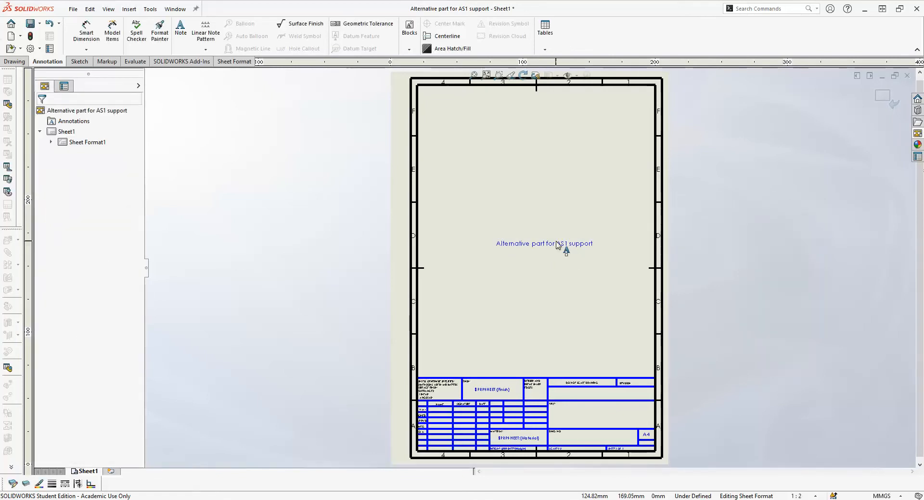
- Move the resized file name note into the title box of the title block and return to editing the sheet
drag(565, 252, 615, 421)
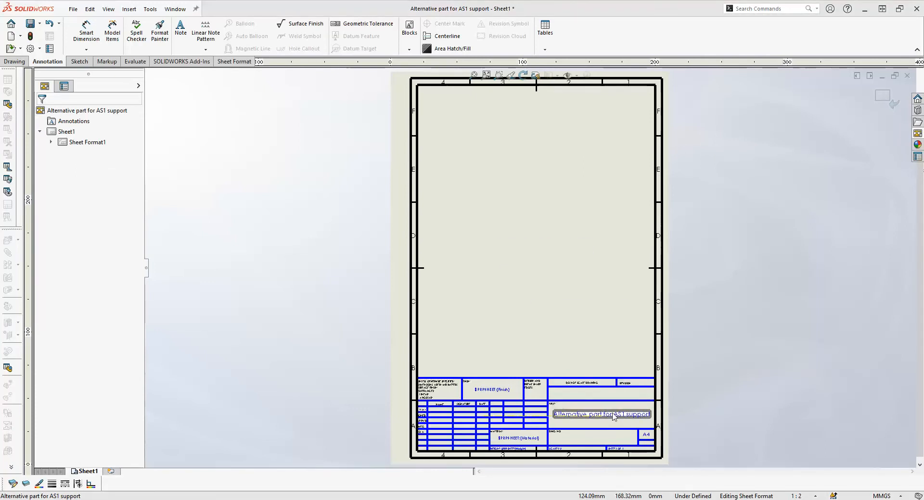
click(576, 293)
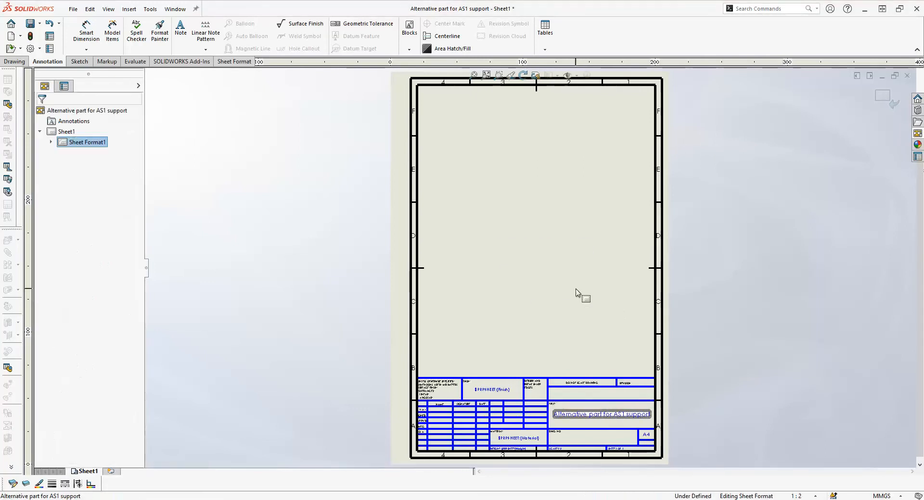
right_click(531, 221)
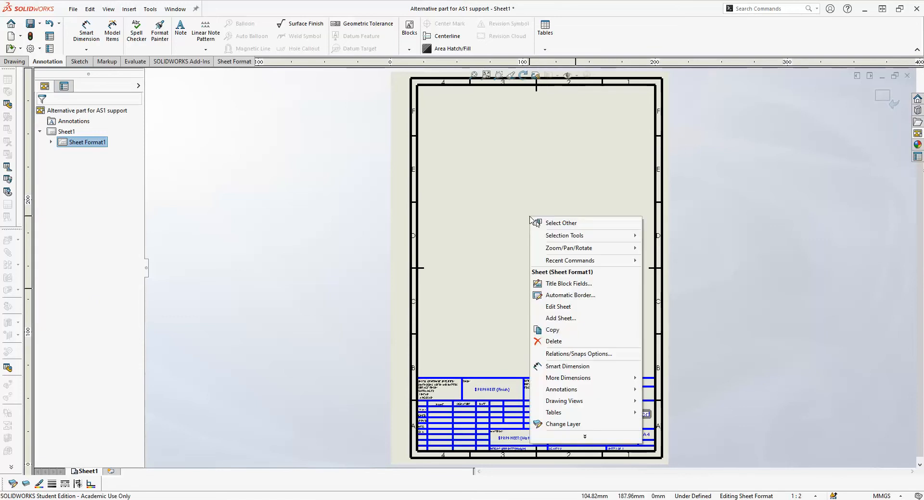
click(566, 307)
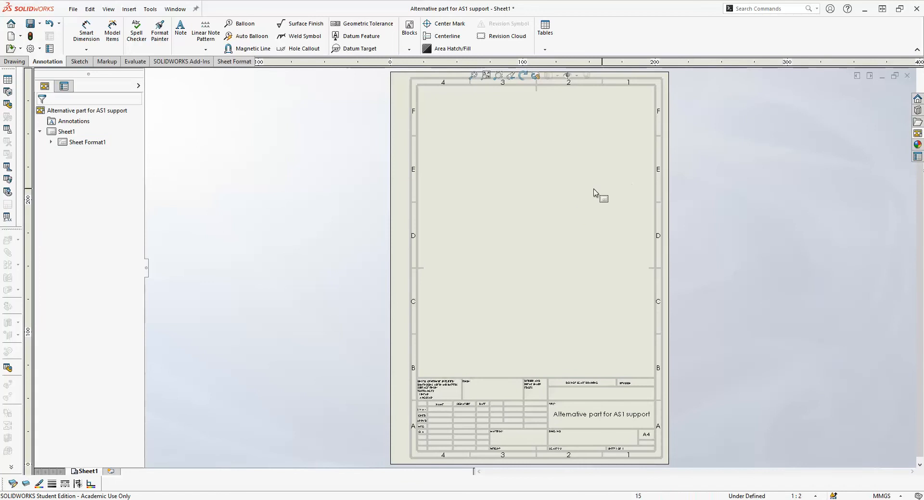
- Place the part's front view in the lower half of the sheet with projected top and right views aligned to it
click(918, 135)
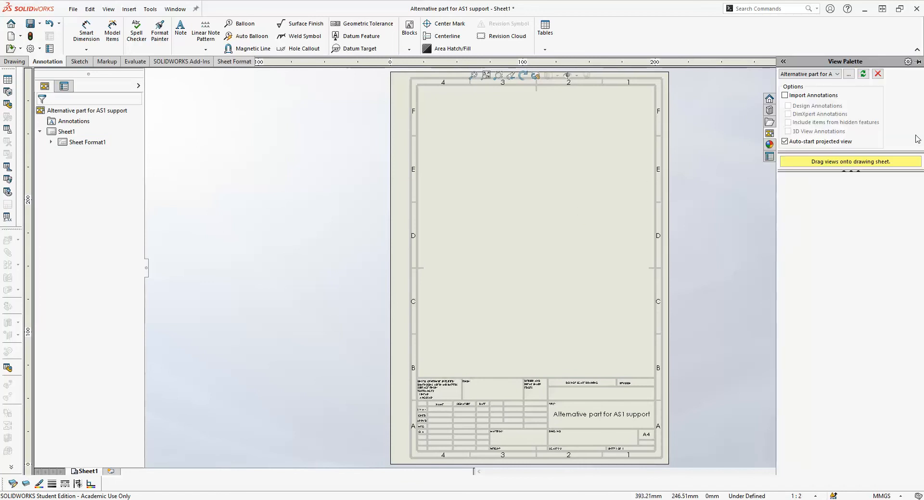
click(861, 74)
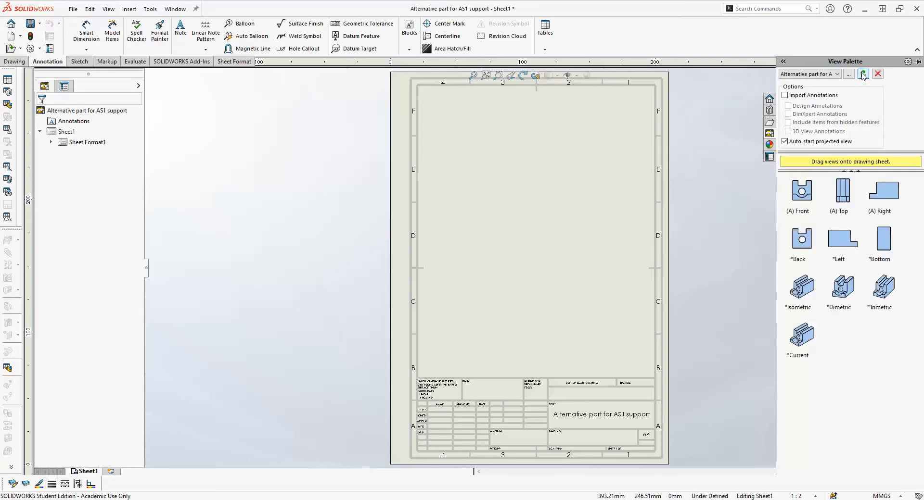
click(807, 190)
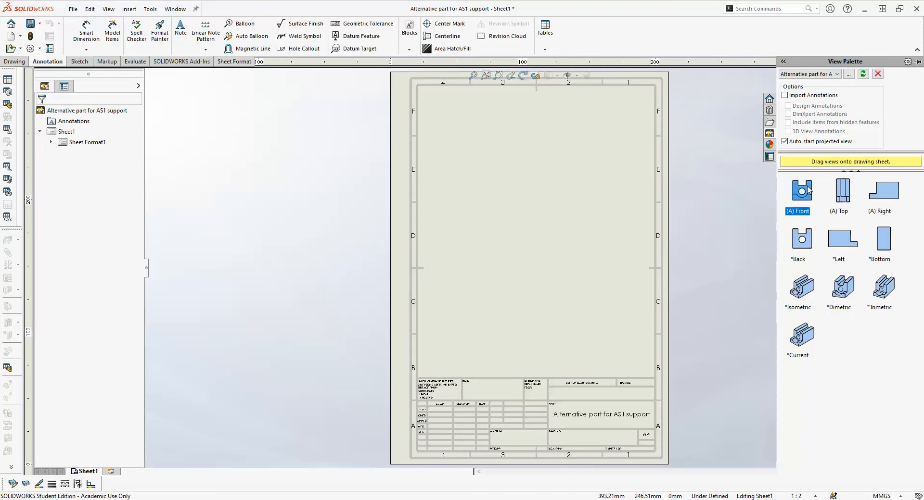
drag(807, 190, 497, 291)
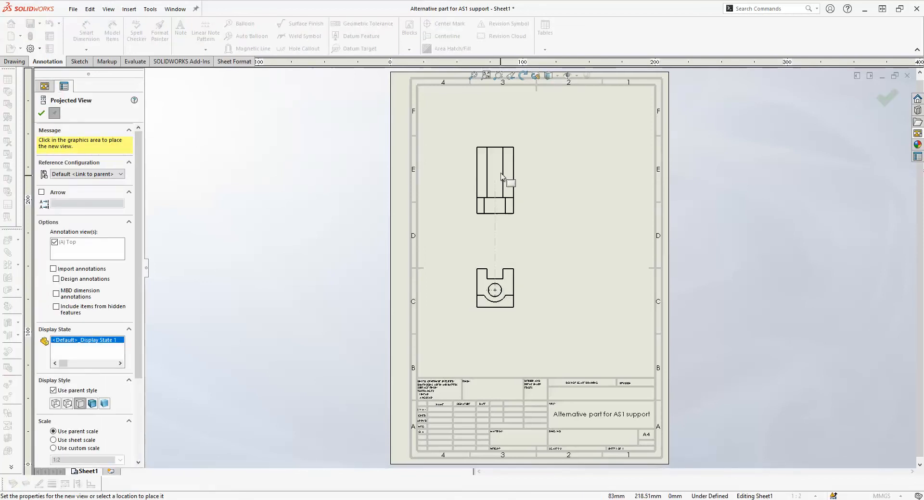
click(500, 169)
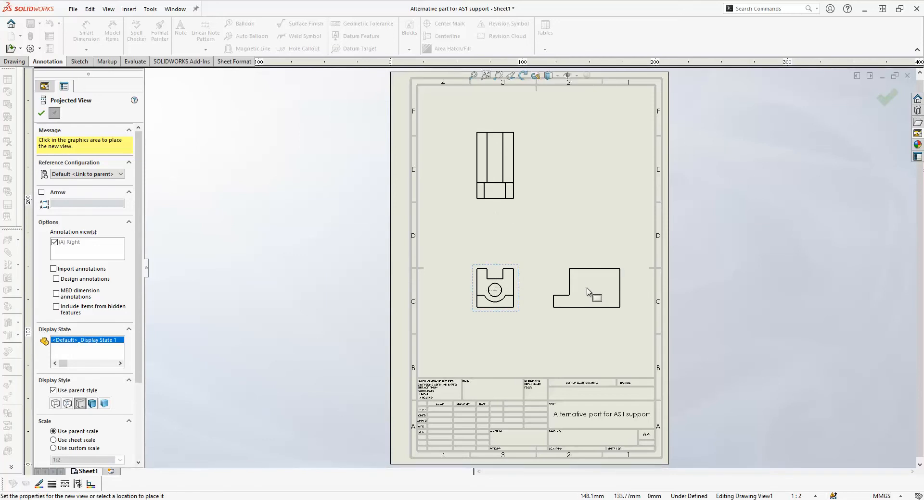
click(587, 292)
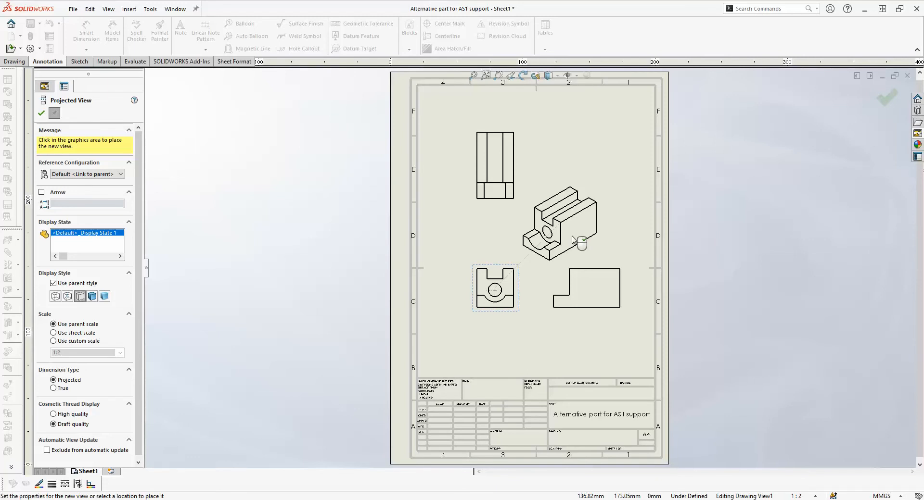
key(Escape)
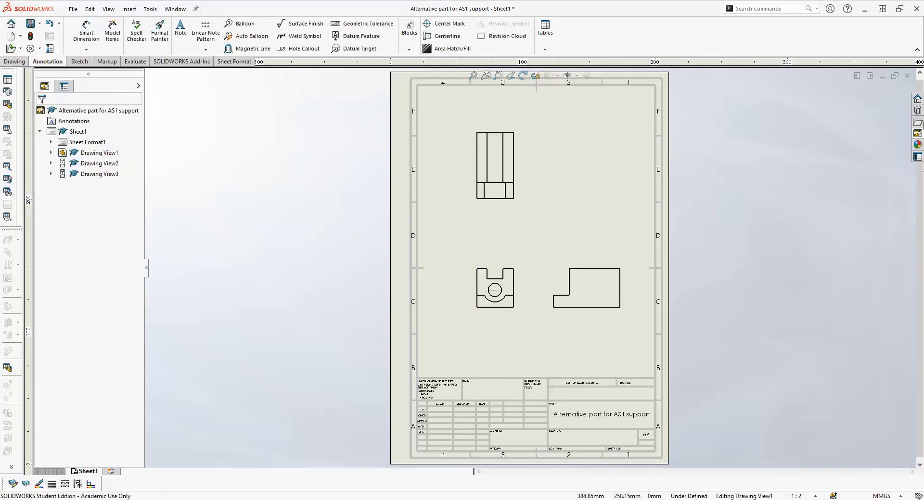
- Add an isometric view in the sheet's upper right corner and display it as Shaded With Edges
click(917, 135)
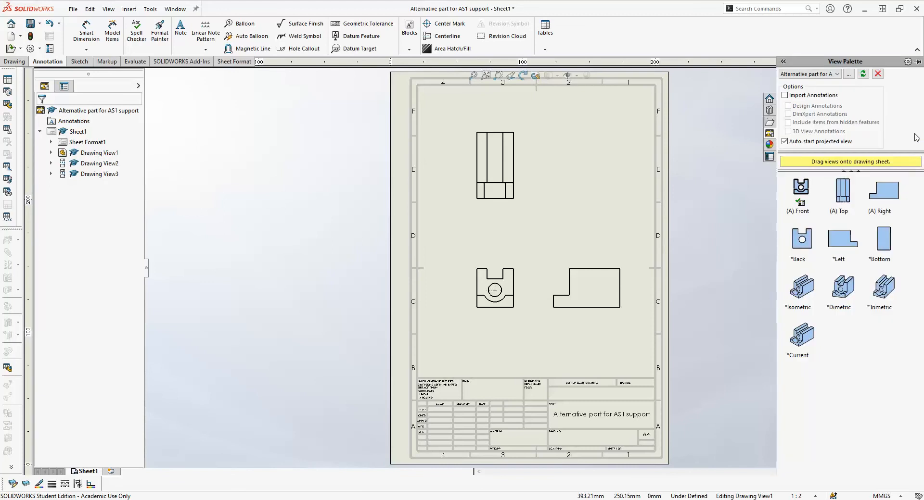
click(802, 297)
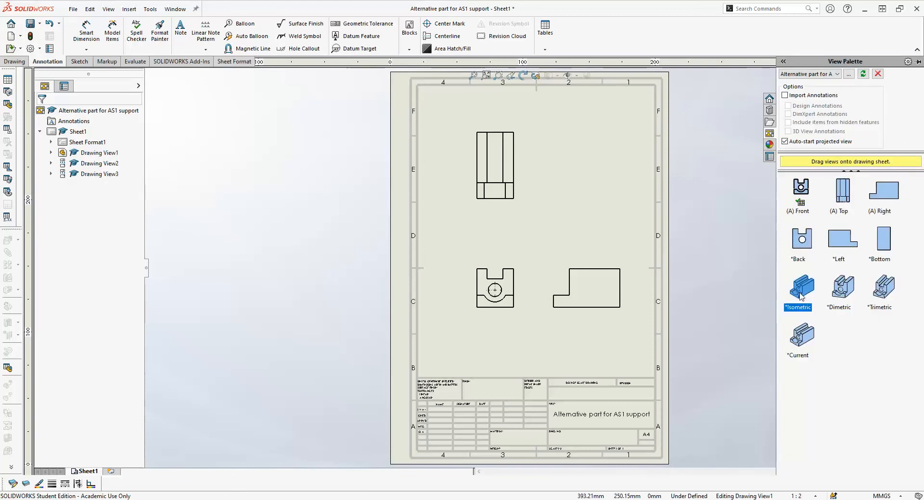
drag(801, 297, 611, 147)
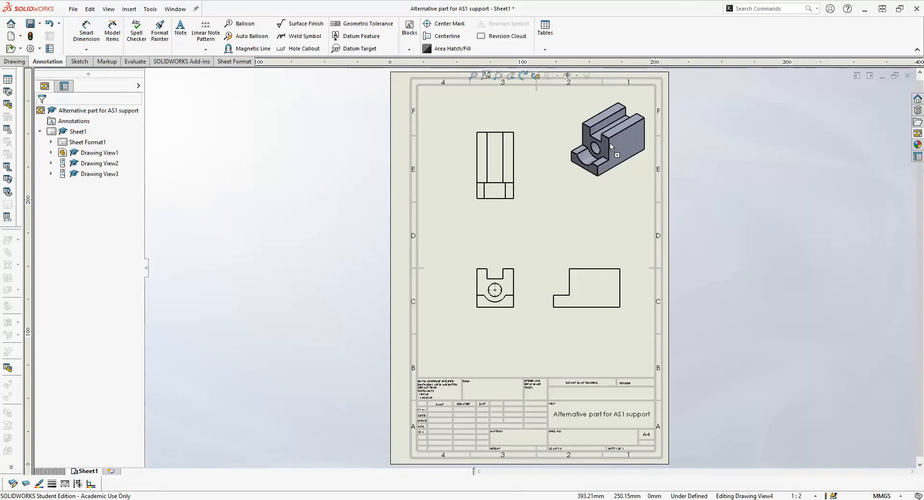
click(639, 176)
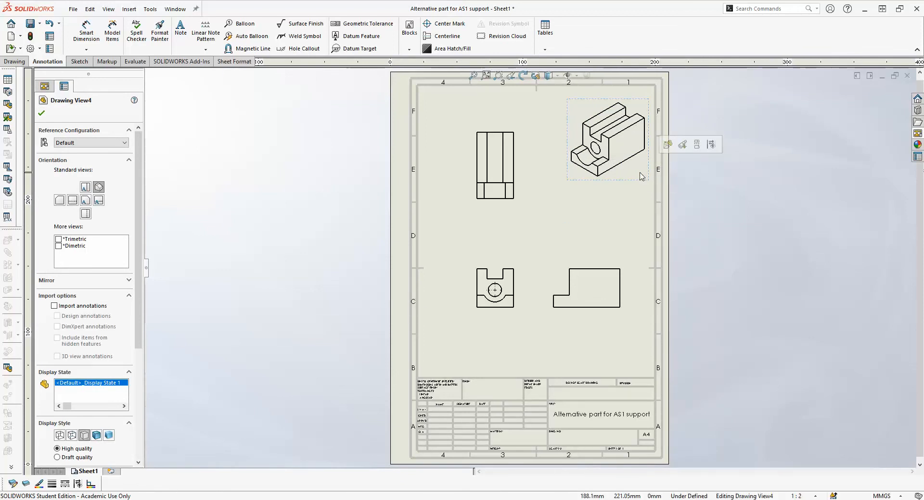
click(96, 436)
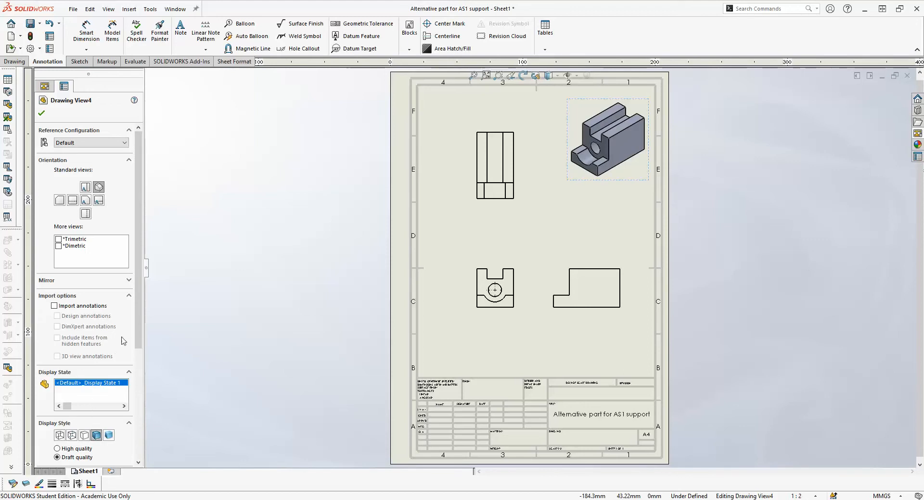
- Give the isometric view a custom scale of 1:3 and shift it slightly up towards the sheet's upper right corner
drag(140, 334, 141, 418)
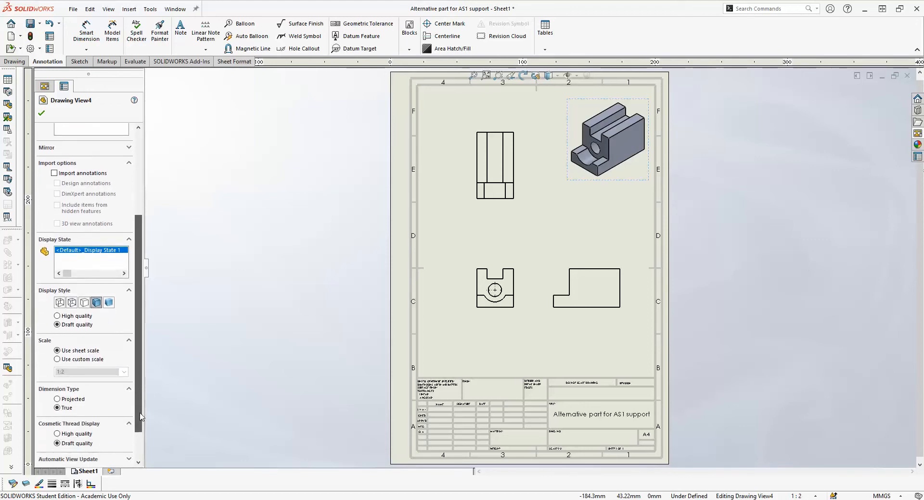
click(57, 360)
double_click(68, 372)
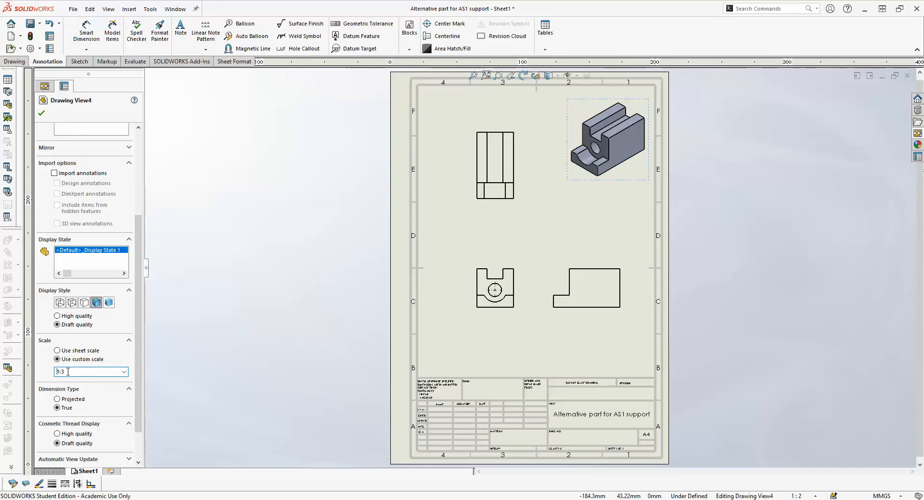
text(1:3)
key(Return)
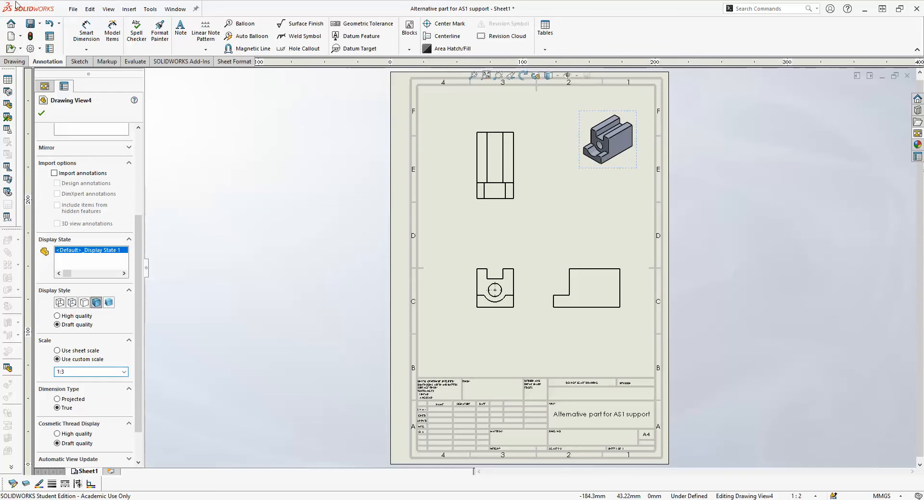
click(41, 113)
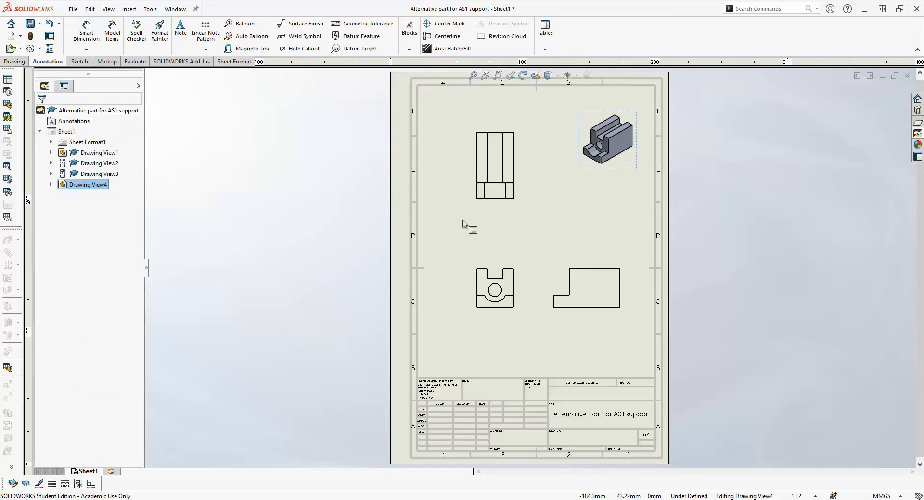
drag(619, 165, 621, 159)
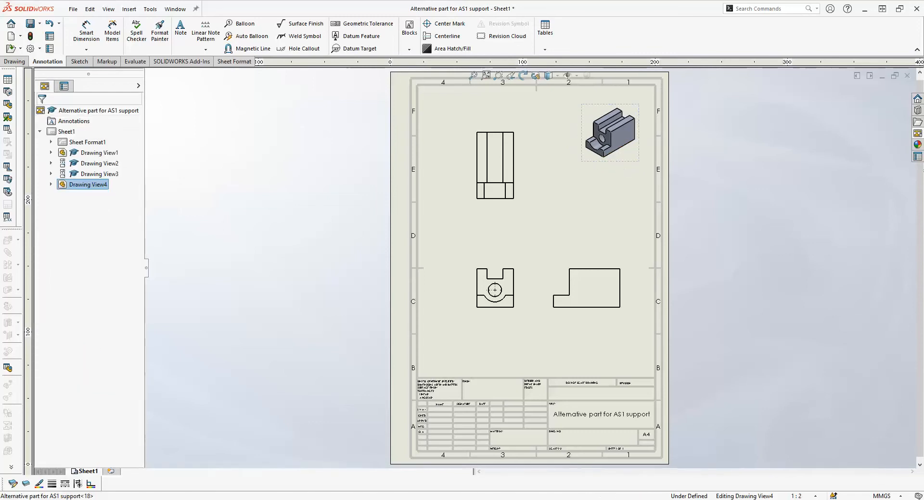
click(615, 179)
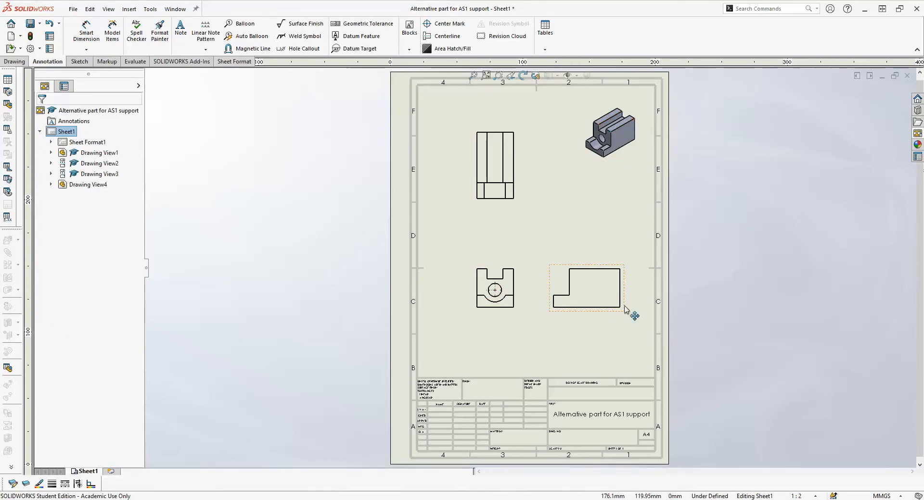
- Give the front view a custom scale of 1:1.5
click(516, 287)
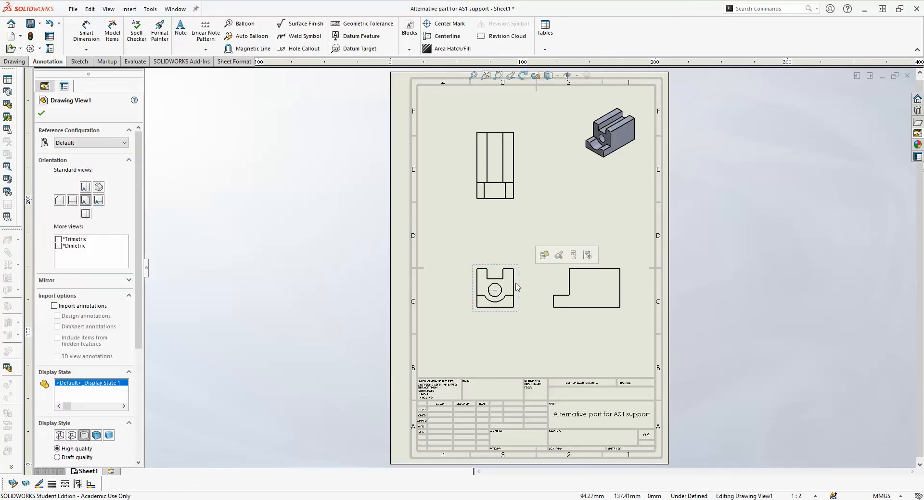
drag(138, 359, 142, 460)
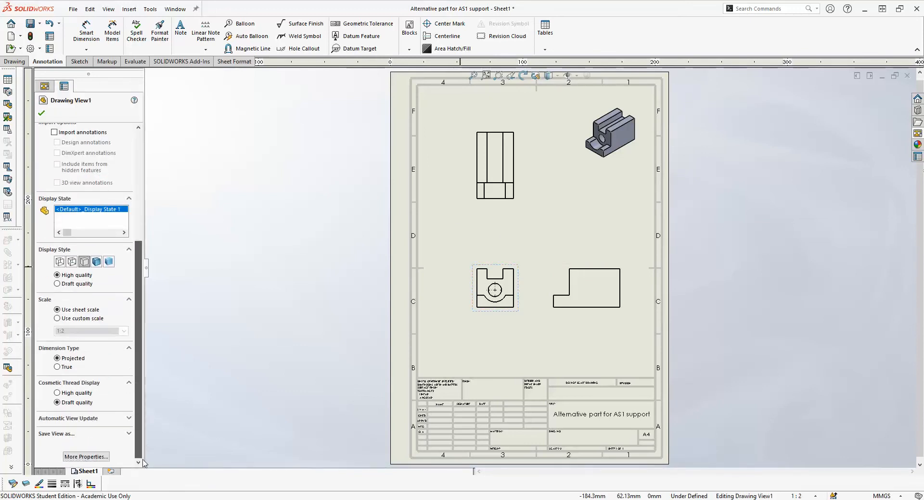
click(58, 319)
click(124, 331)
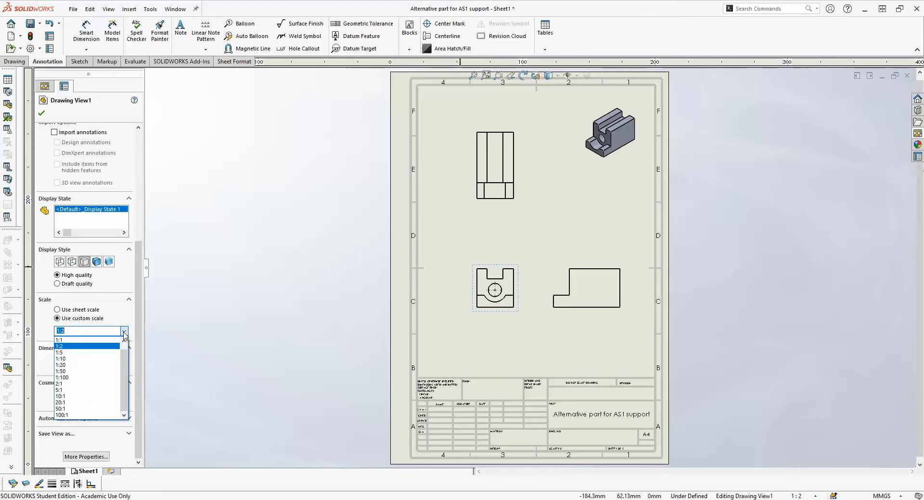
click(69, 340)
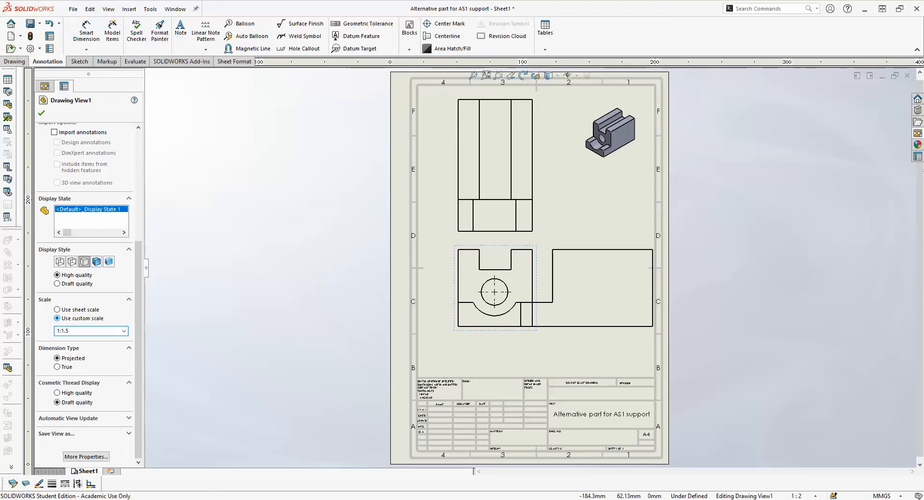
key(Return)
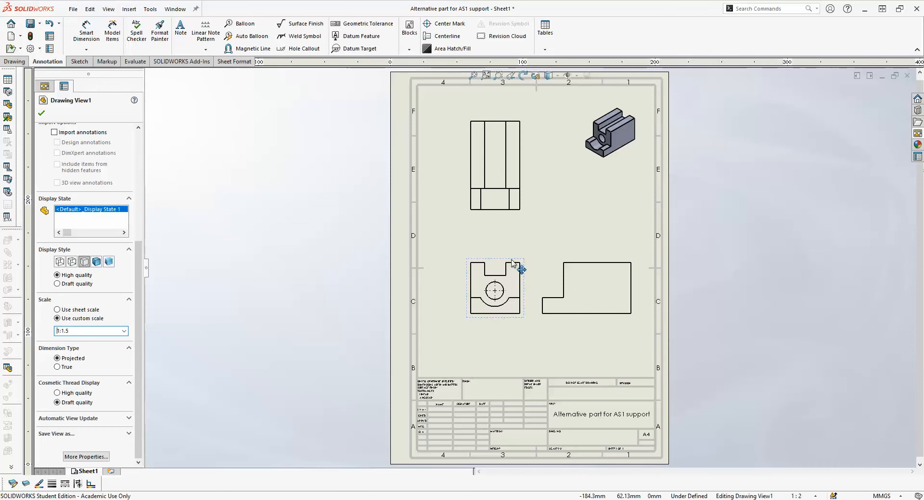
- Reposition the orthographic views, moving the front view down and left, the top view down, and the right view slightly left
drag(512, 261, 498, 279)
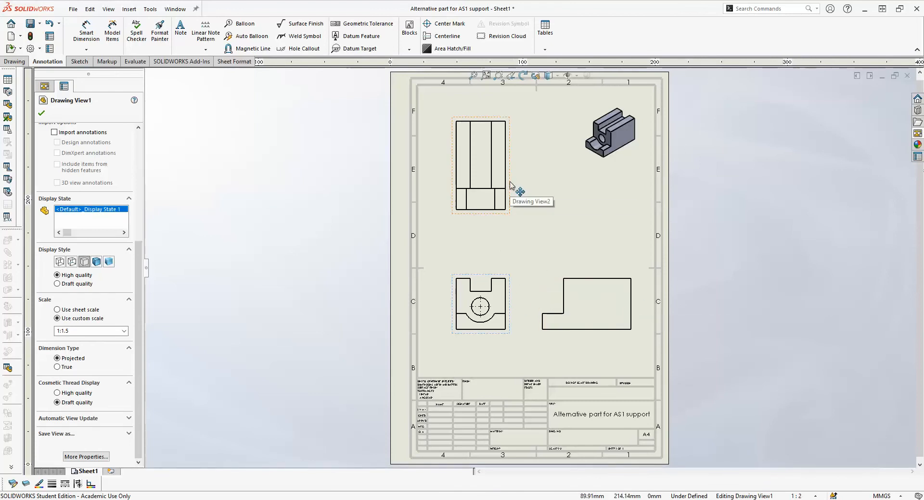
mouse_move(514, 185)
mouse_down()
mouse_move(516, 165)
mouse_move(517, 202)
mouse_move(507, 199)
mouse_up()
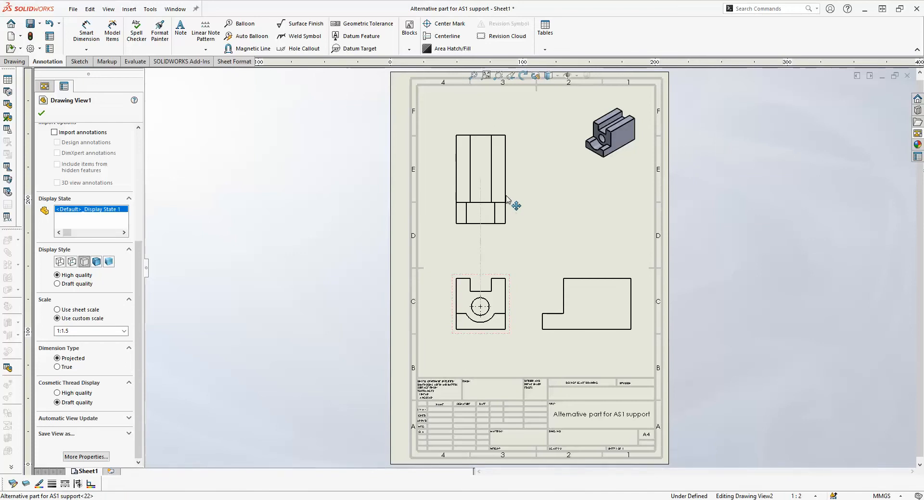
click(553, 291)
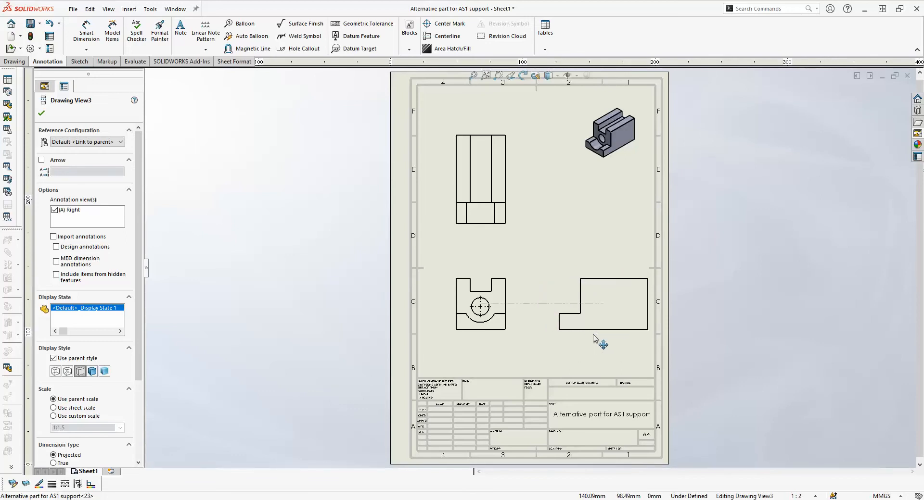
drag(576, 338, 572, 336)
click(545, 237)
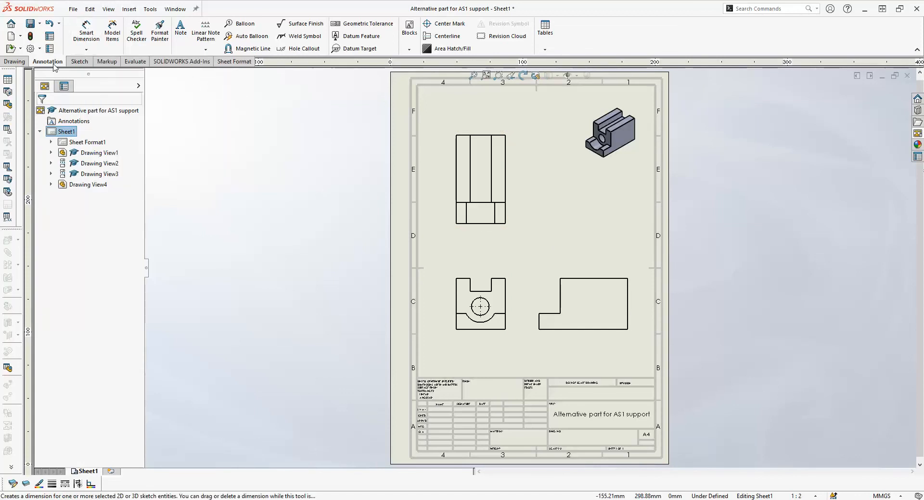
- Dimension the part's overall width below the top view with Smart Dimension
click(86, 30)
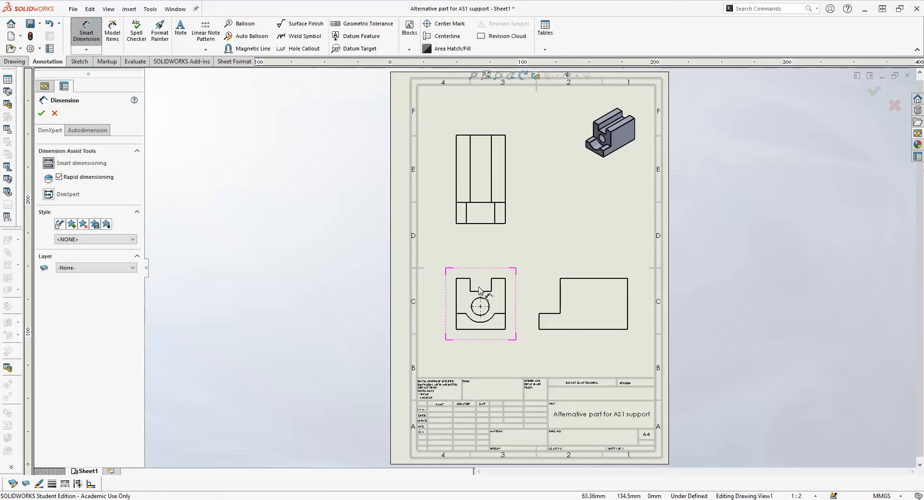
click(483, 224)
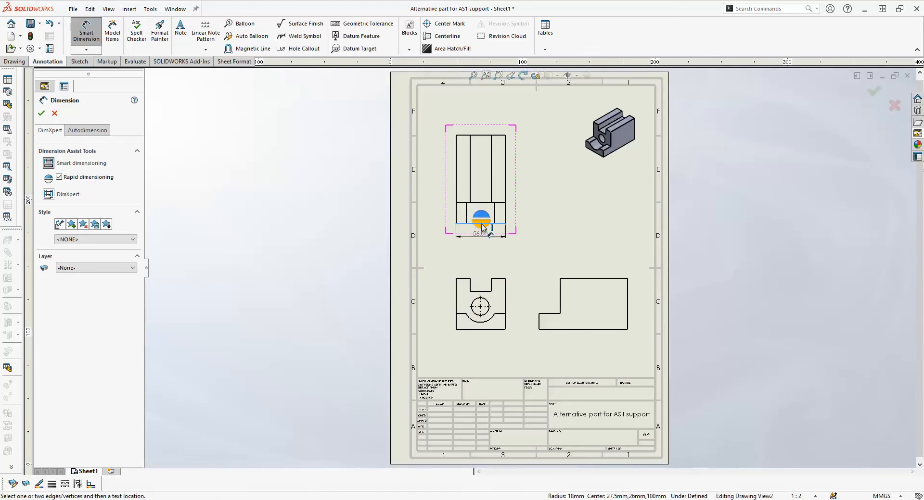
click(482, 247)
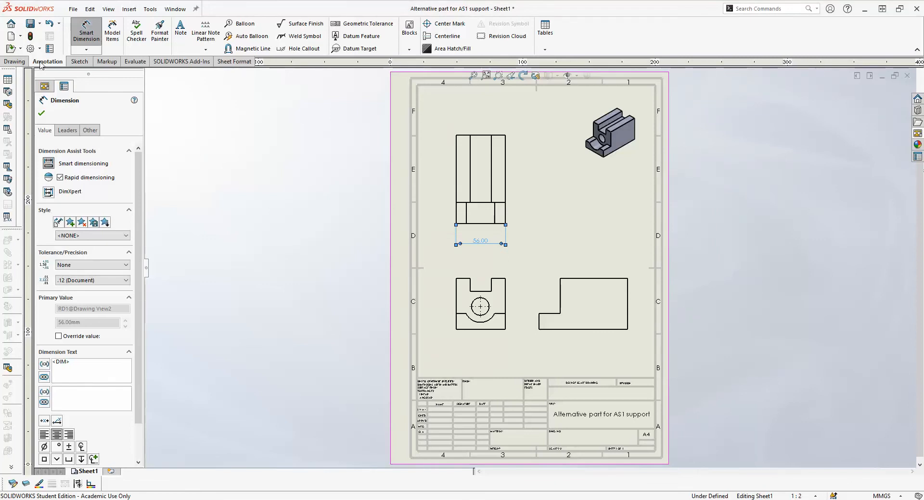
- Set the primary precision of dimensions to None in the document properties
click(30, 49)
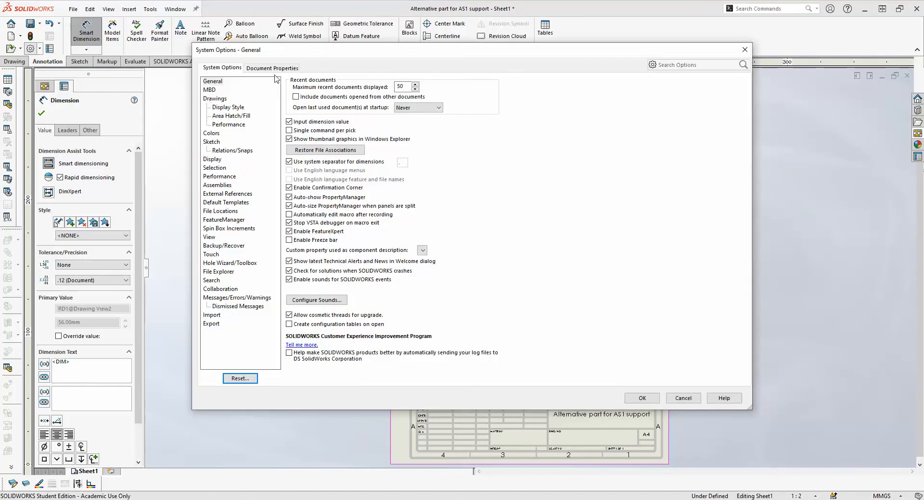
click(273, 68)
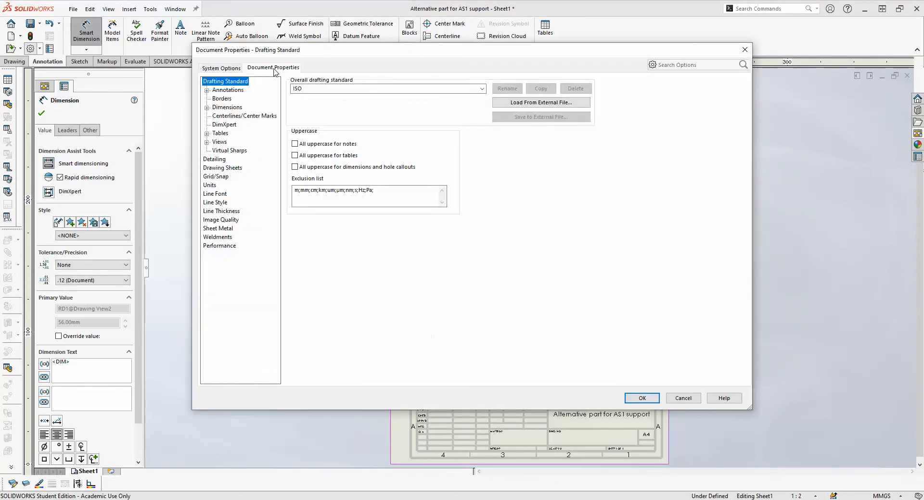
click(233, 108)
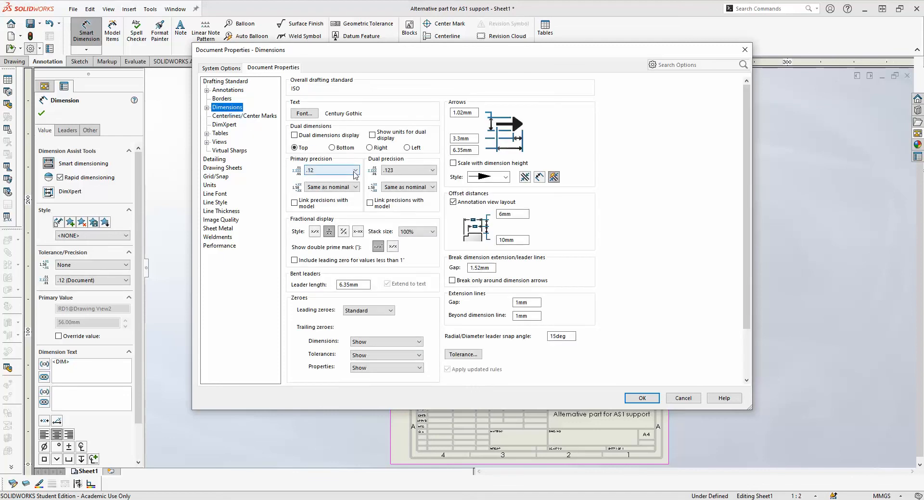
click(335, 170)
click(326, 181)
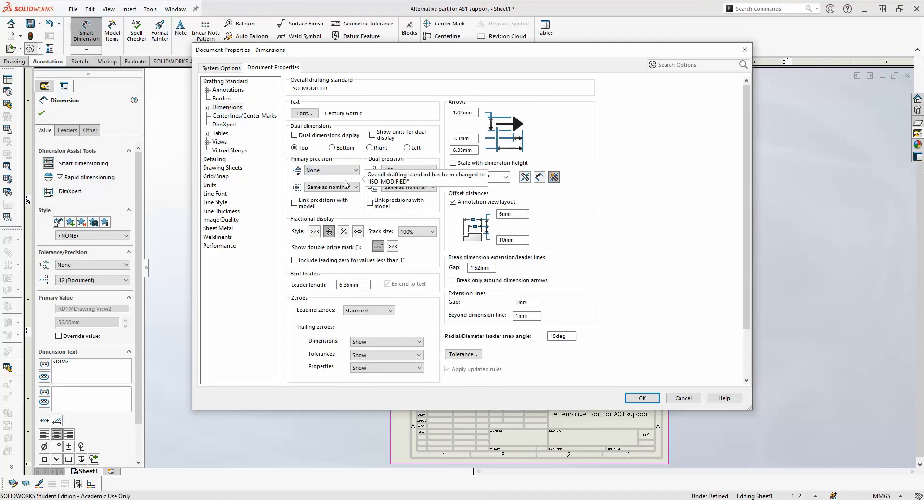
click(642, 399)
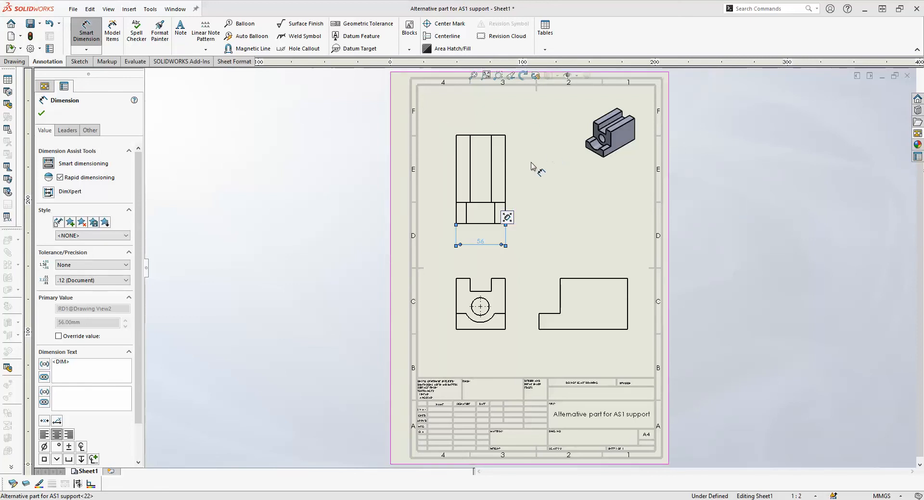
- Dimension the part's overall length beside the right edge of the top view
click(505, 173)
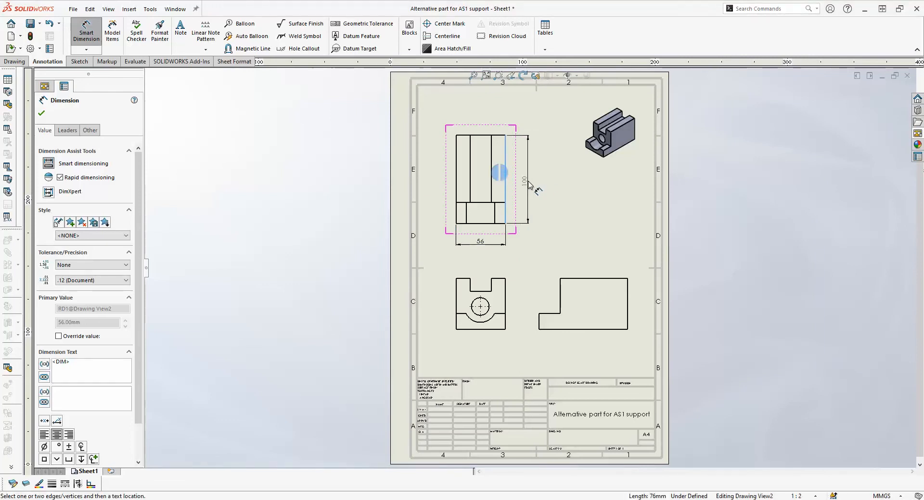
click(528, 184)
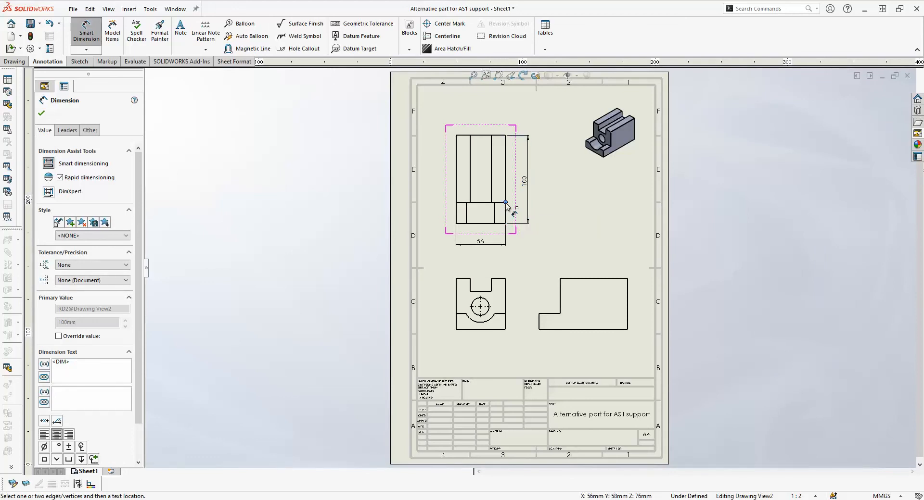
click(505, 203)
click(506, 224)
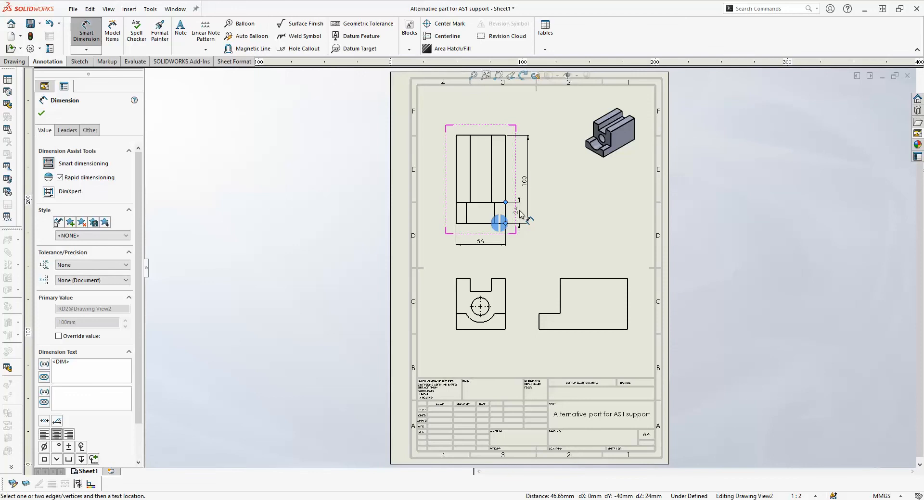
click(523, 212)
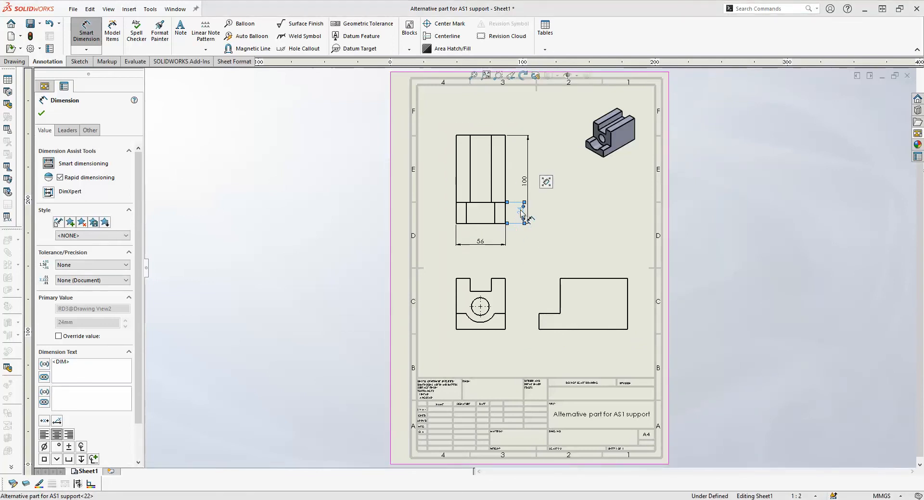
key(ctrl+z)
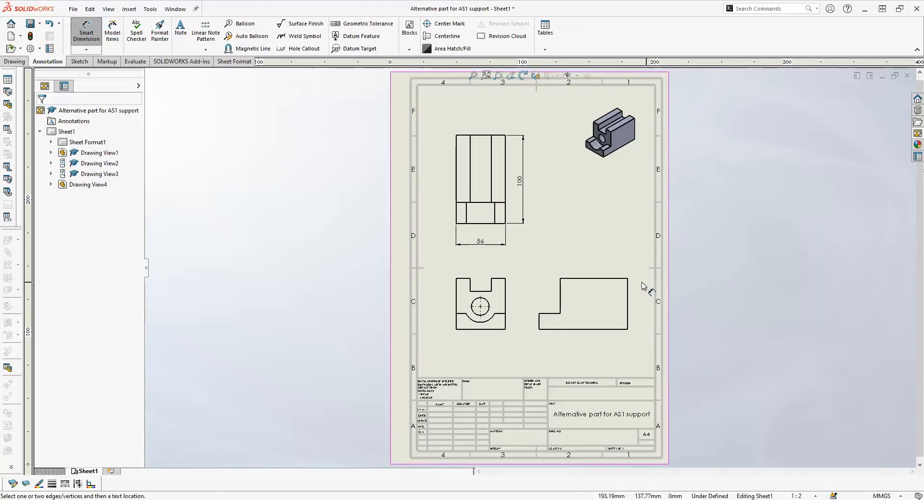
- Dimension the right view's overall height on its right side and the low step's height on its left side
click(627, 306)
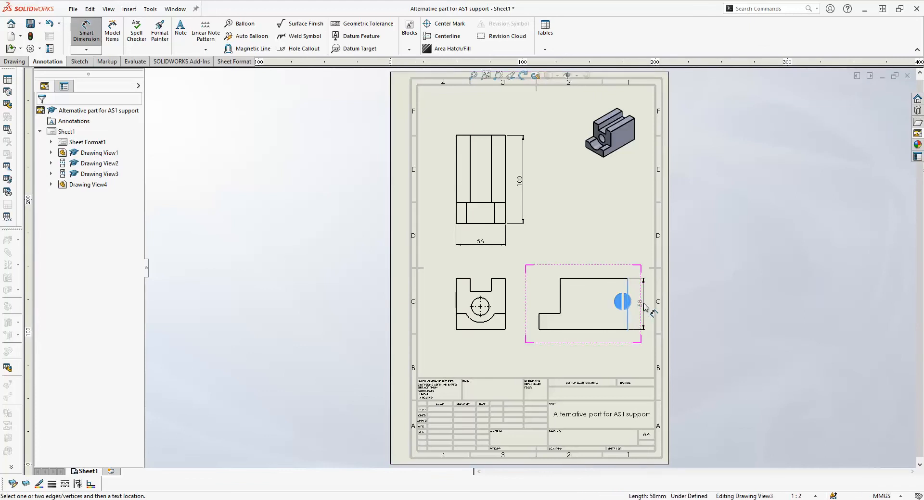
click(644, 306)
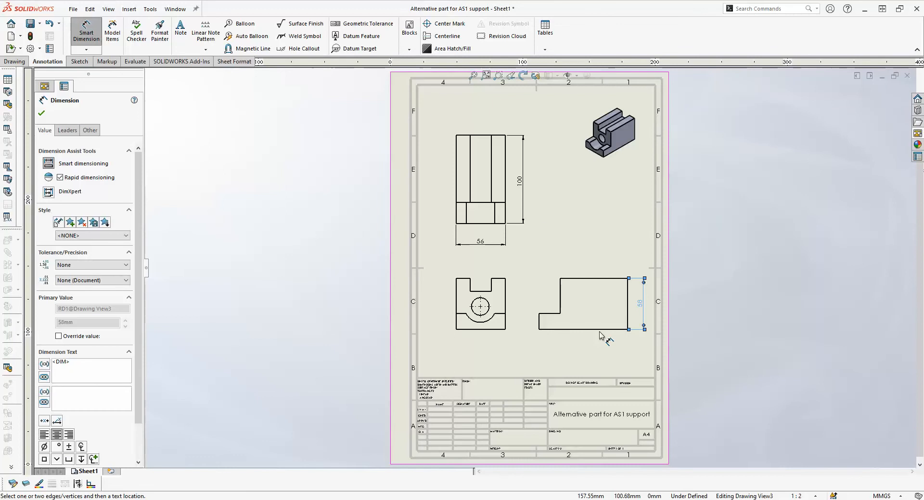
click(540, 320)
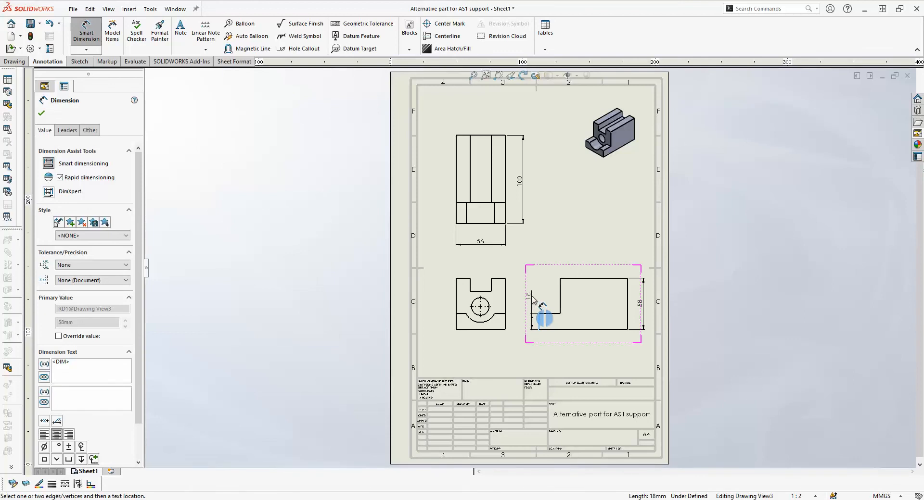
click(532, 299)
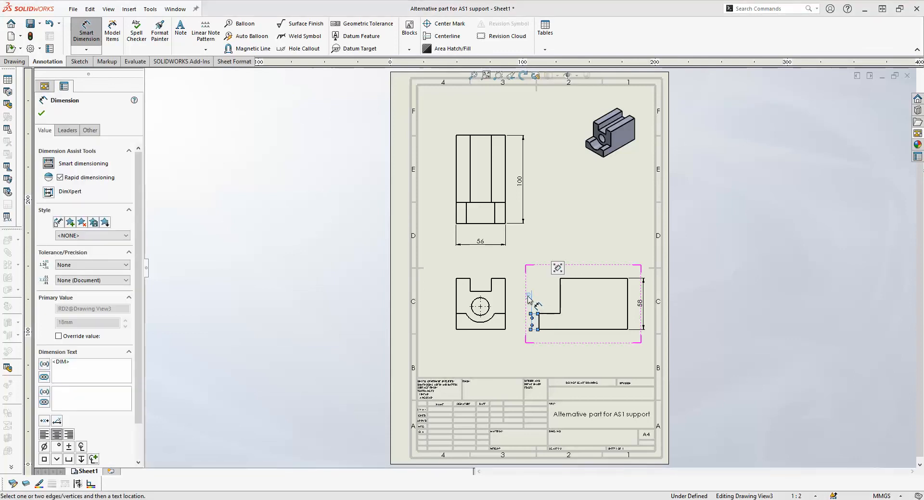
drag(528, 298, 522, 298)
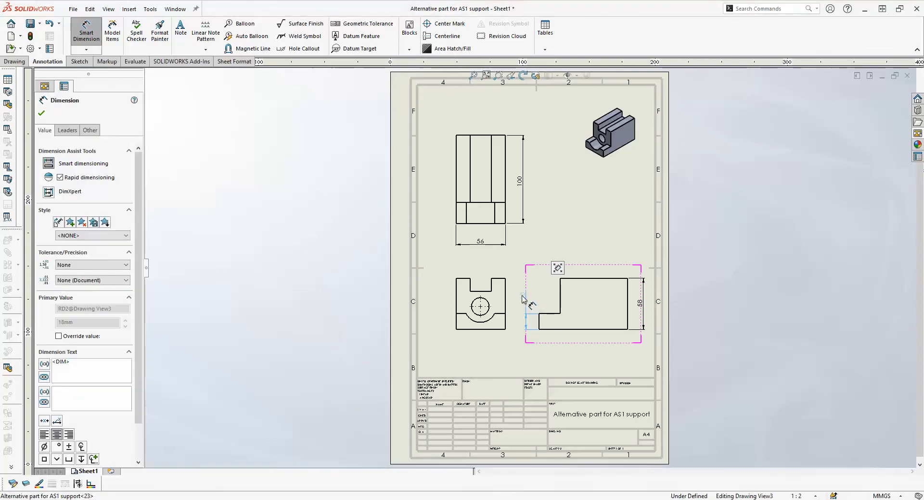
- Dimension the low step's length above the right view and flip its arrows inside the extension lines
click(549, 315)
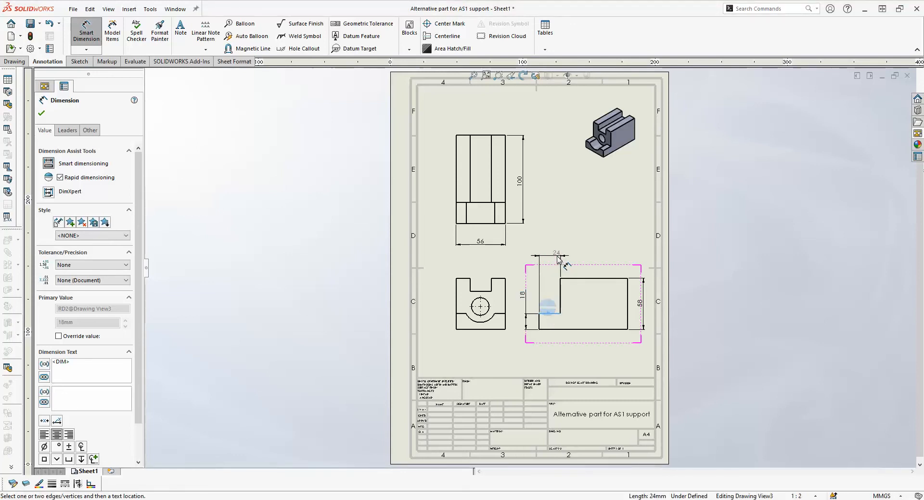
click(555, 256)
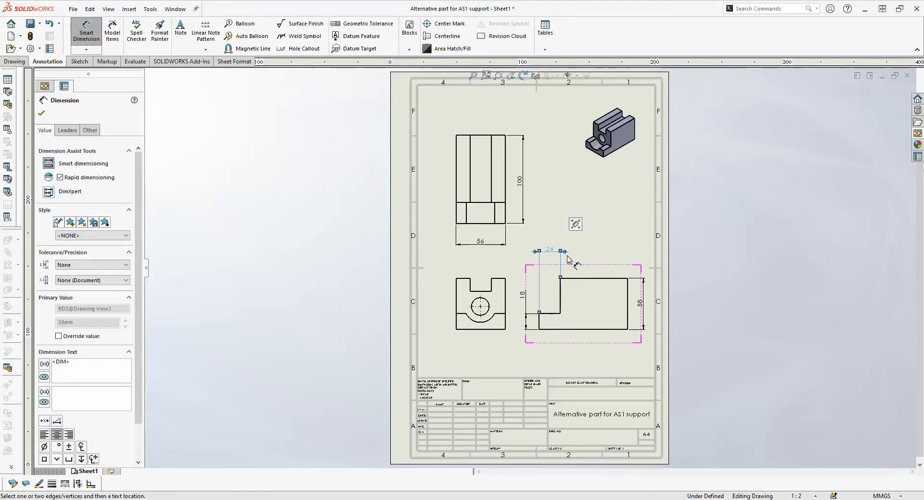
click(564, 251)
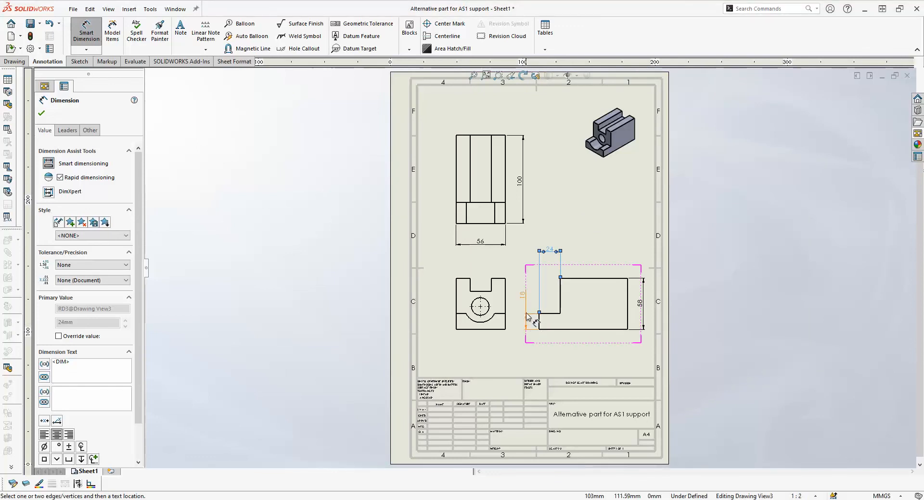
- Shift the text of the low step's height dimension down closer to the step in the right view
drag(523, 295, 523, 303)
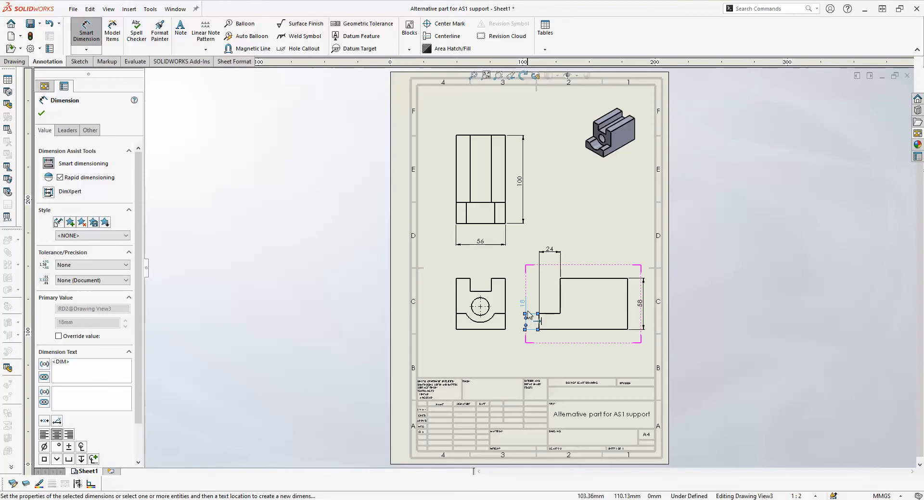
click(558, 358)
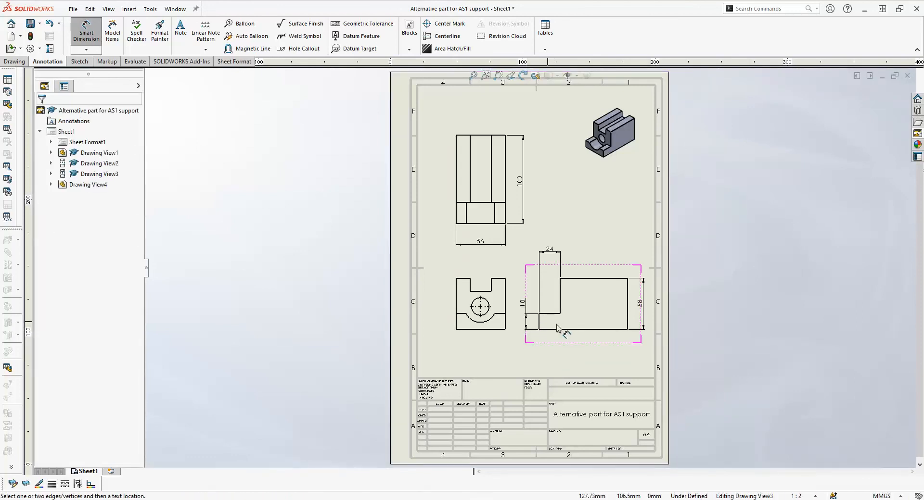
click(521, 307)
click(584, 354)
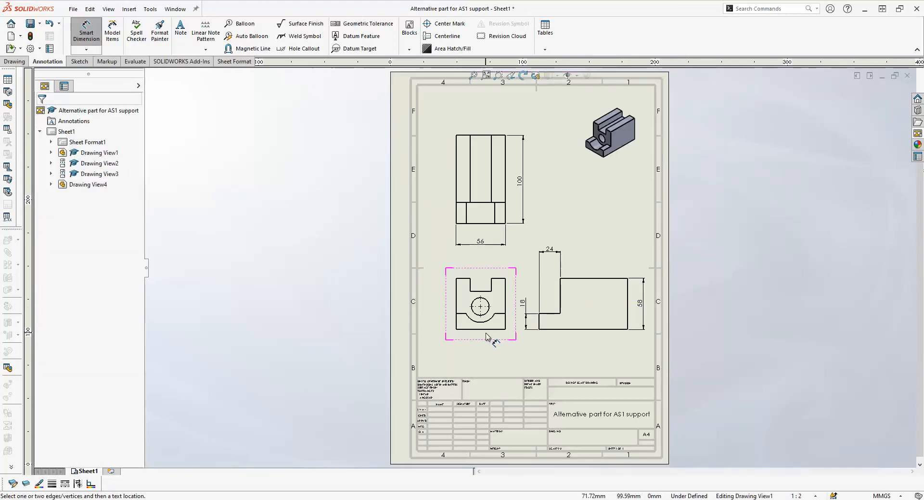
- Leave Smart Dimension and shift the front view, with the top view aligned to it, slightly left
click(99, 37)
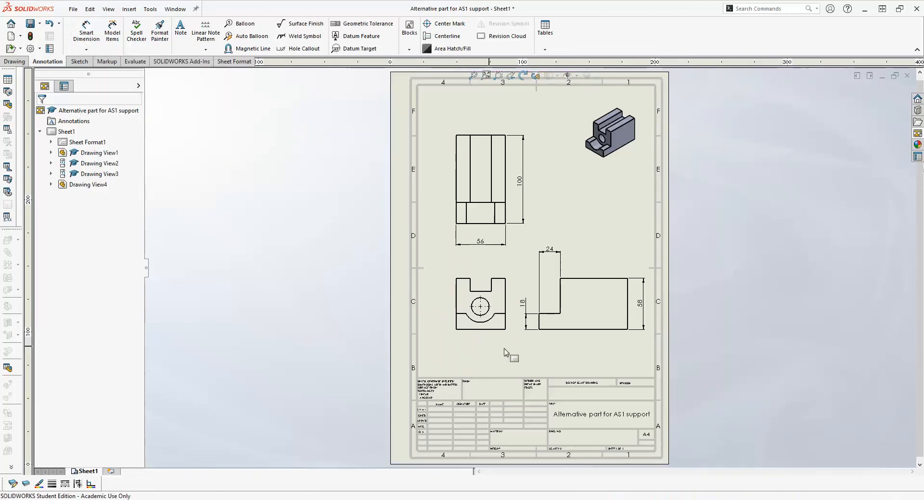
drag(489, 336, 483, 337)
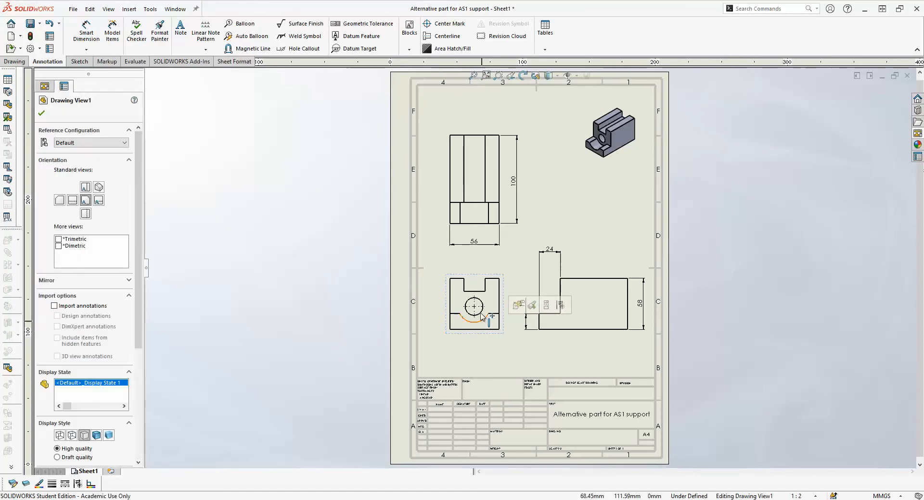
- Dimension the hole centre's distance from the left edge below the front view and its height above the bottom edge on the left side
click(87, 34)
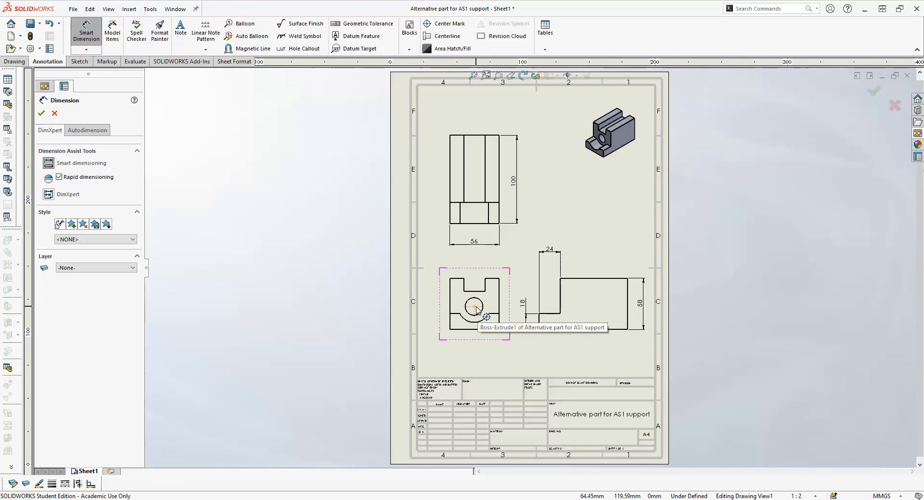
scroll(477, 309, down, 5)
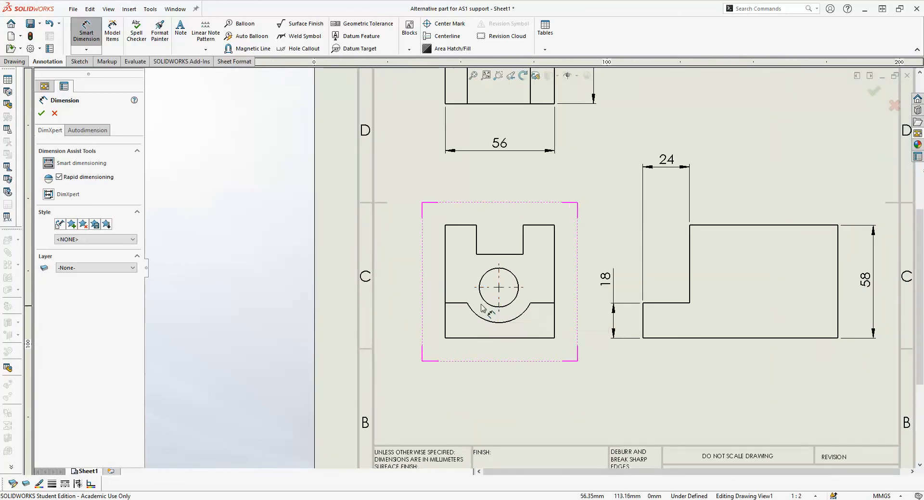
click(500, 300)
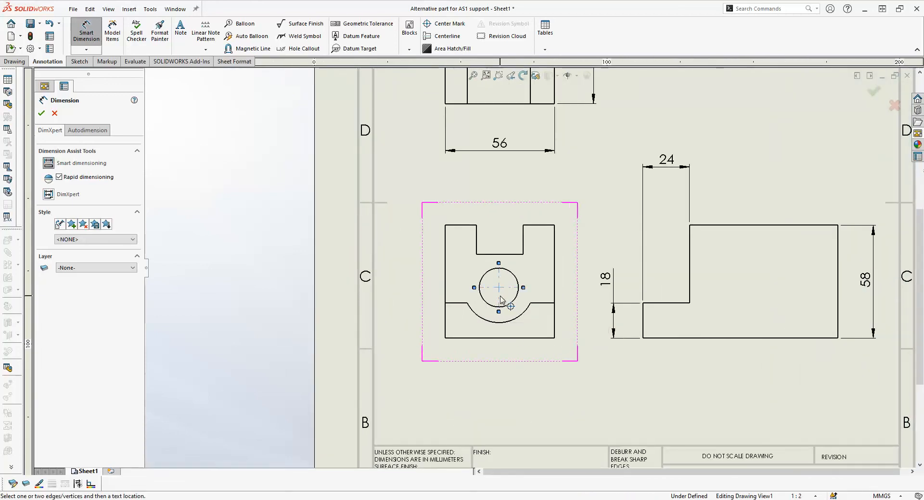
click(444, 292)
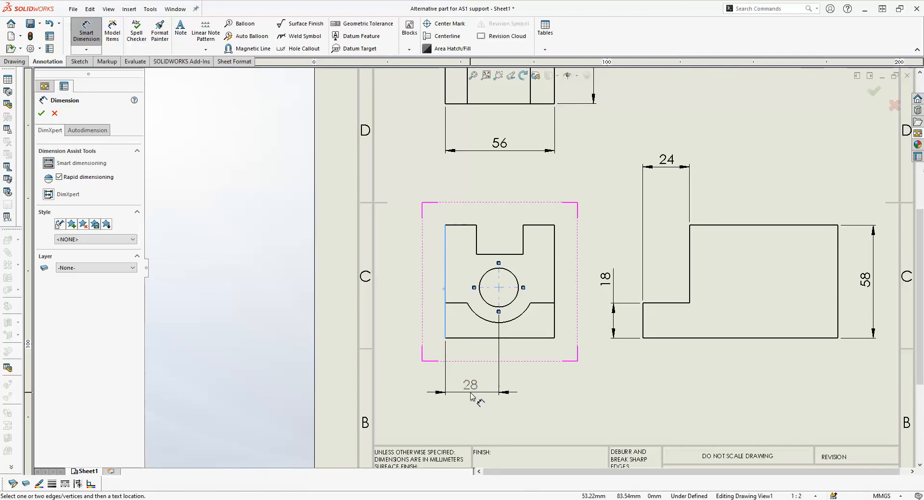
click(471, 398)
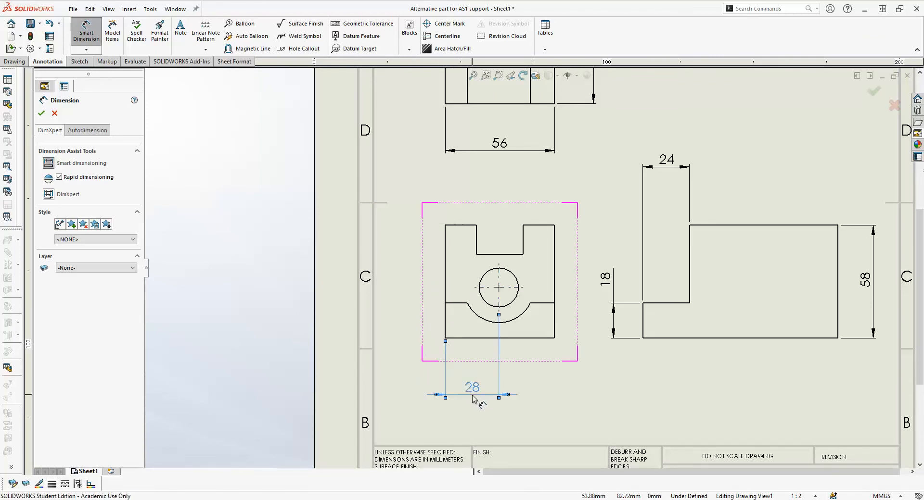
click(489, 292)
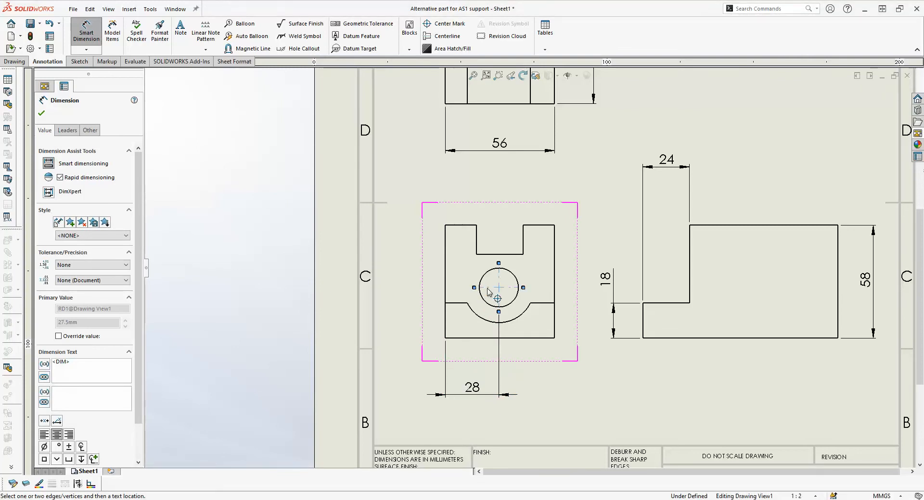
click(487, 339)
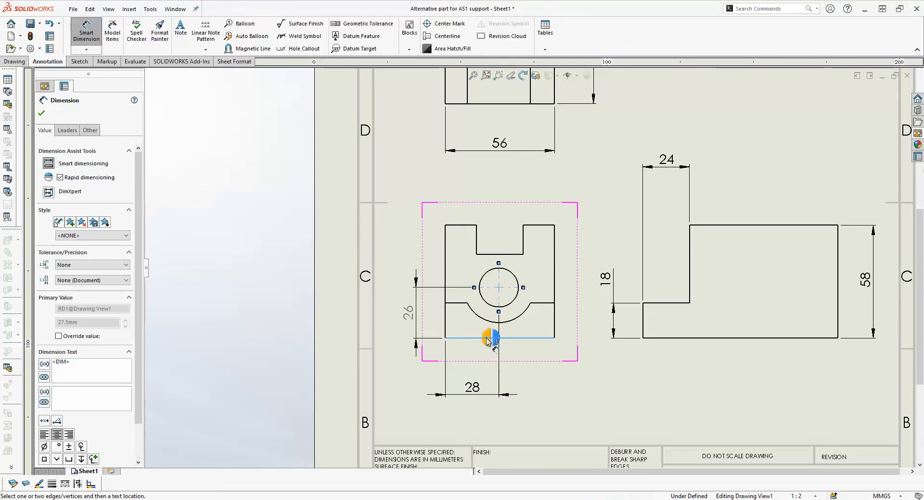
click(411, 310)
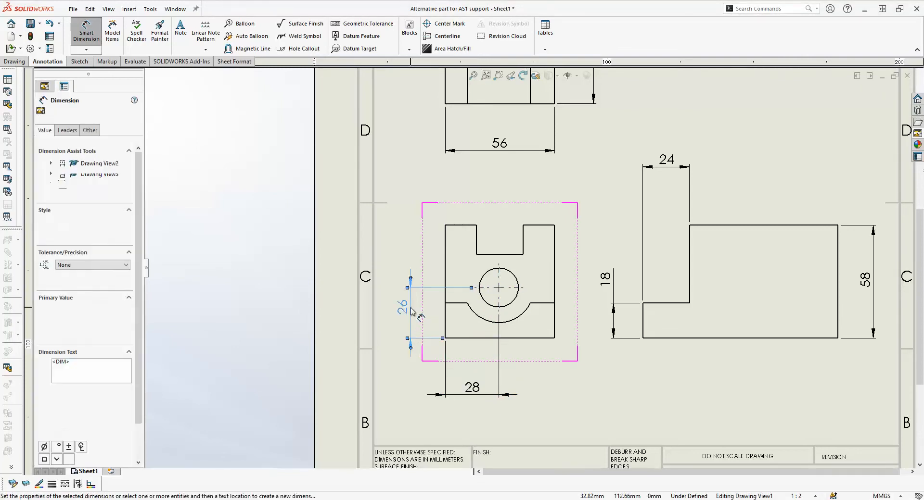
- Dimension the hole's diameter and the lower arc's radius in the front view, placing both texts outside its bottom corners
click(487, 304)
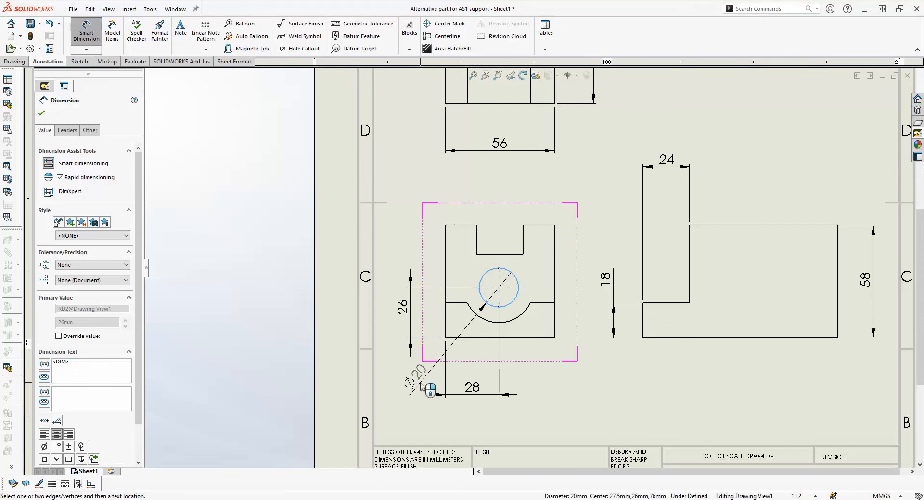
click(414, 376)
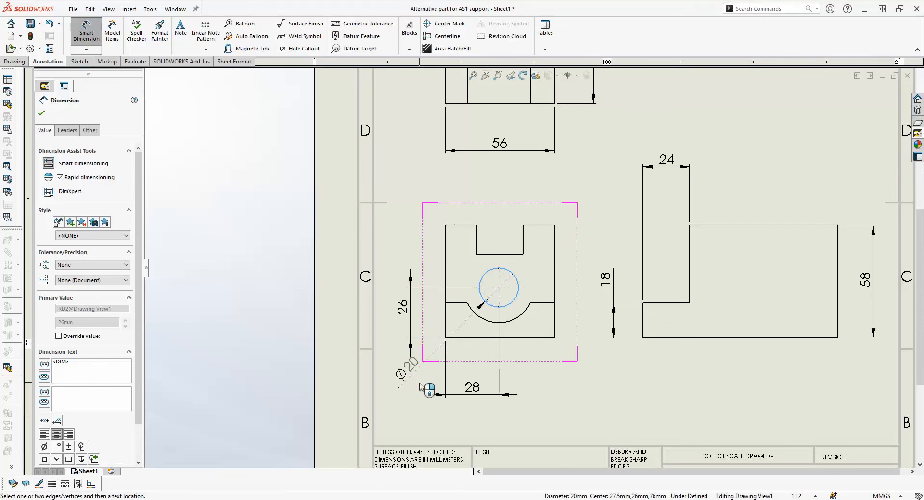
click(514, 322)
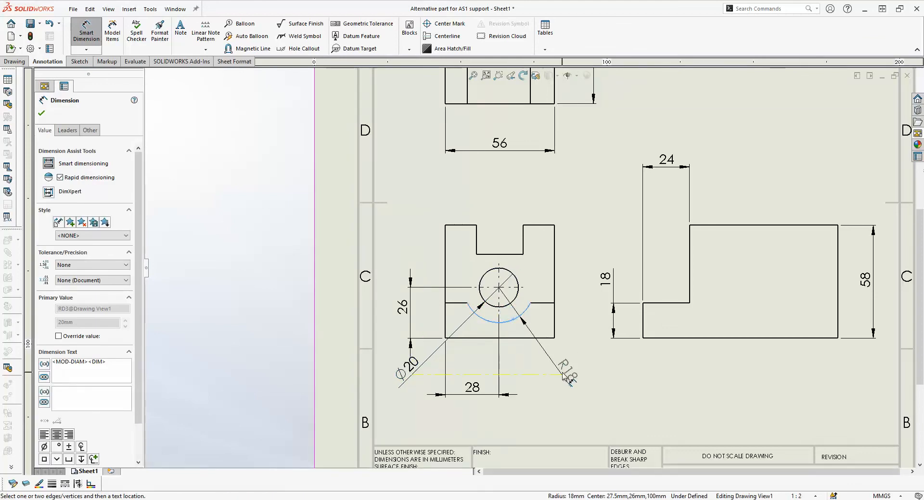
click(564, 377)
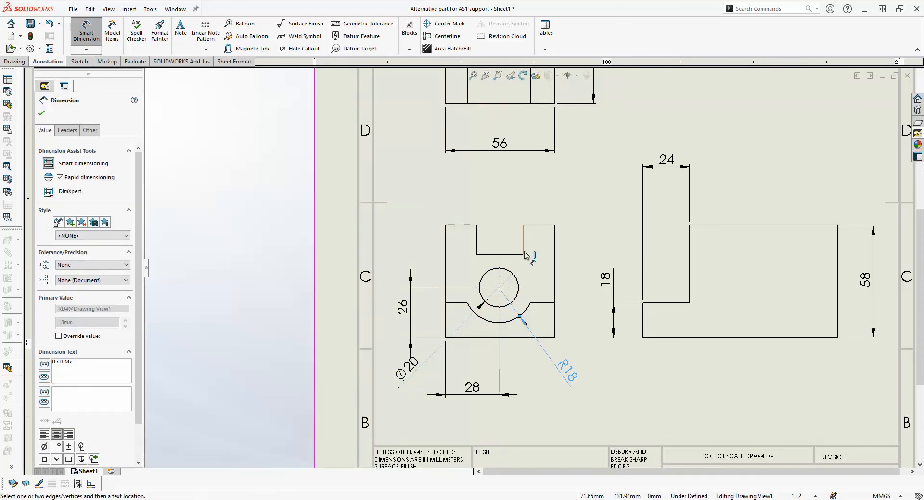
- Dimension the slot's width above the front view, flip its arrows inside the extension lines and raise the dimension slightly
click(524, 226)
click(476, 225)
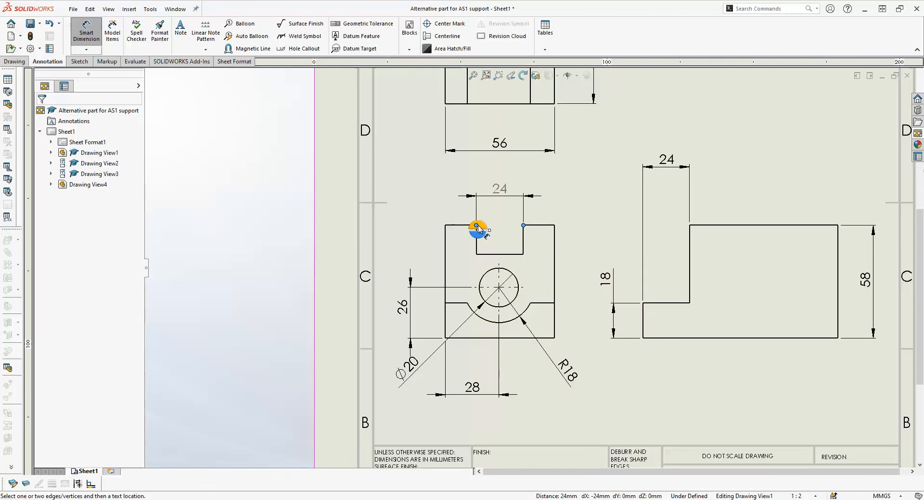
click(503, 197)
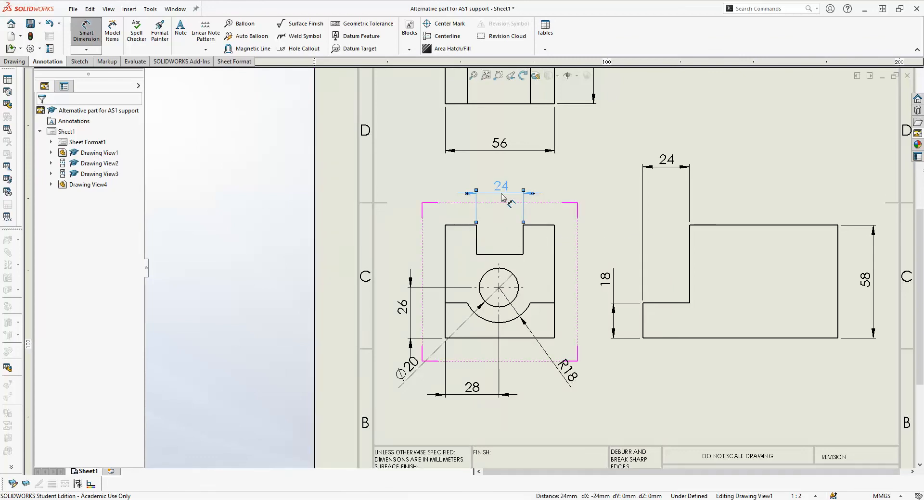
click(533, 194)
drag(512, 196, 503, 183)
- Lower the right view's step-length dimension closer to the view and dimension the slot's depth on the right of the front view
drag(668, 166, 668, 175)
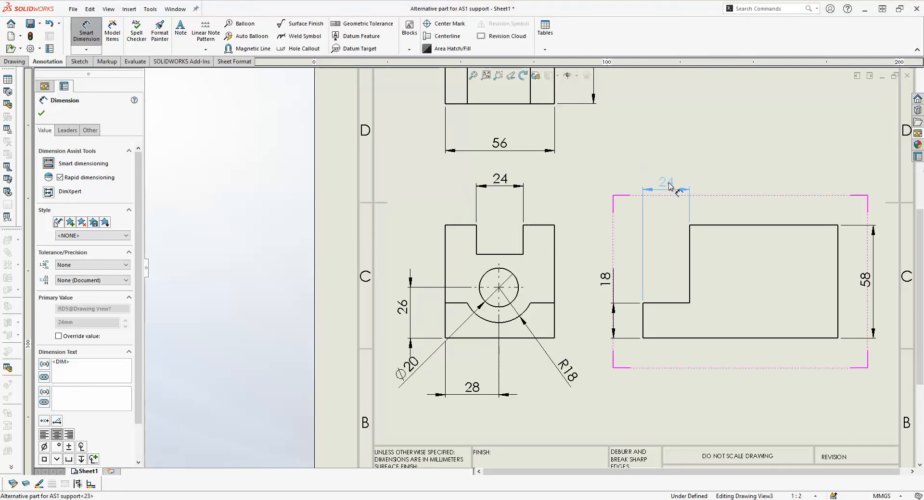
click(669, 186)
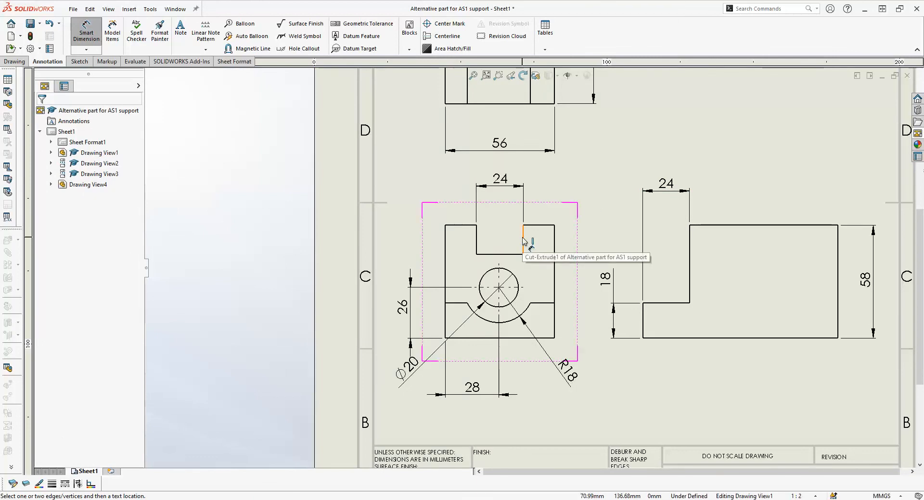
click(523, 239)
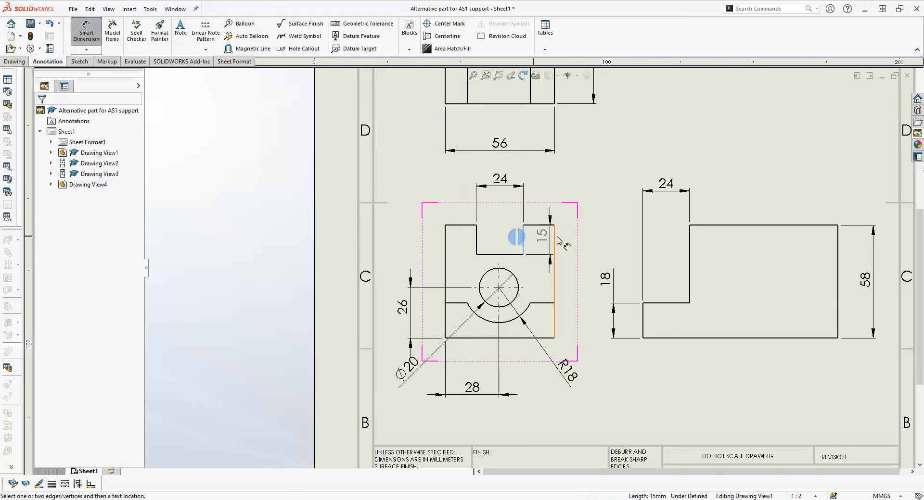
click(591, 197)
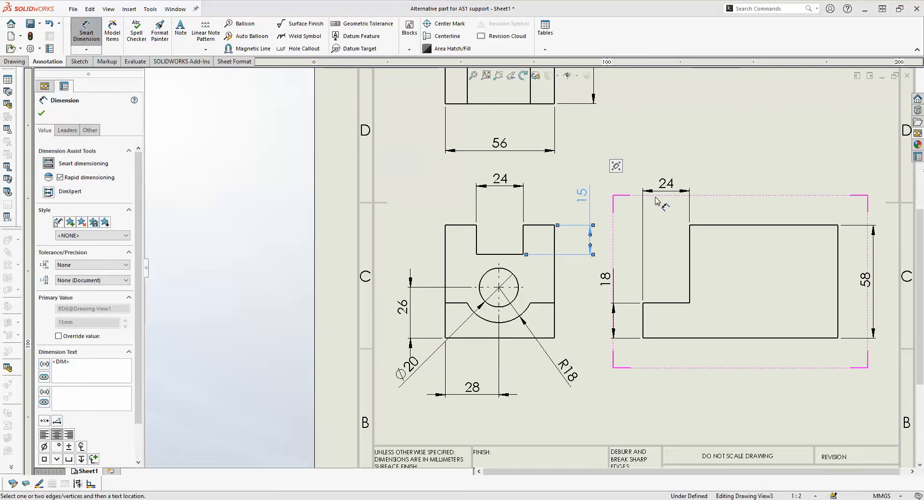
- Add a note with the drafter's initials in the Name cell of the title block's Drawn row
scroll(695, 201, up, 3)
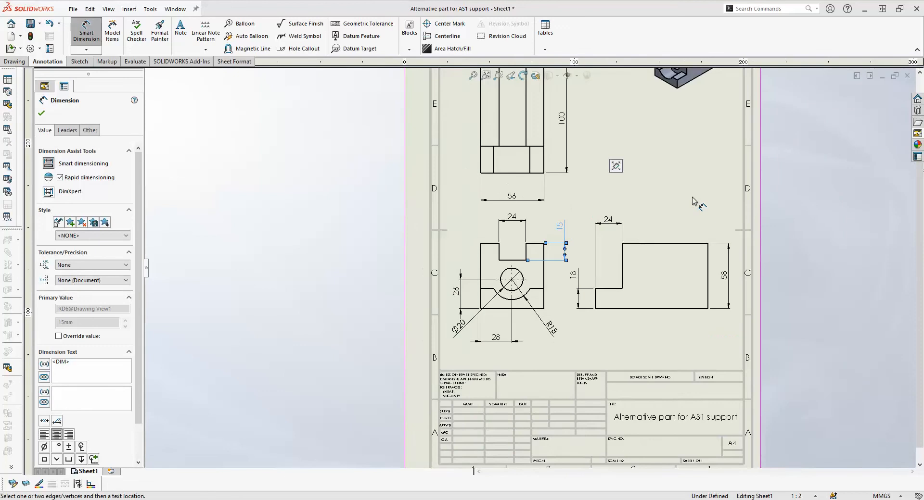
scroll(695, 201, up, 1)
scroll(546, 191, up, 1)
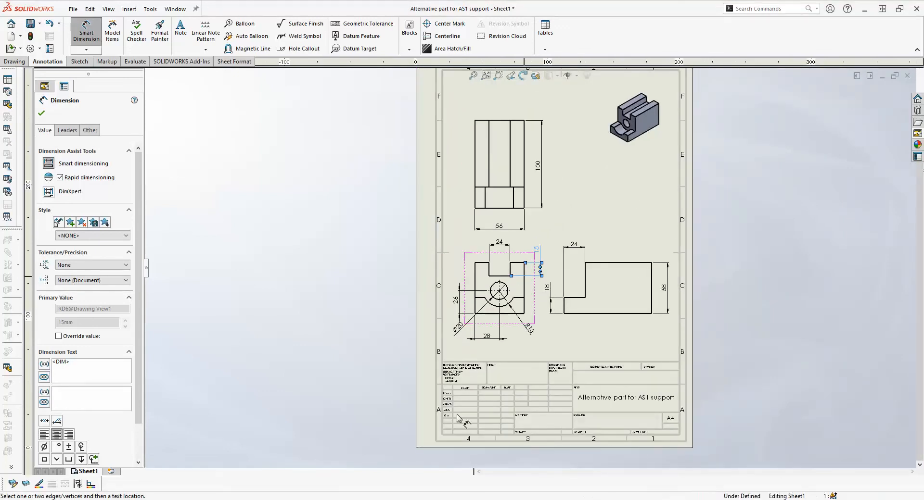
scroll(460, 414, down, 1)
scroll(479, 383, down, 1)
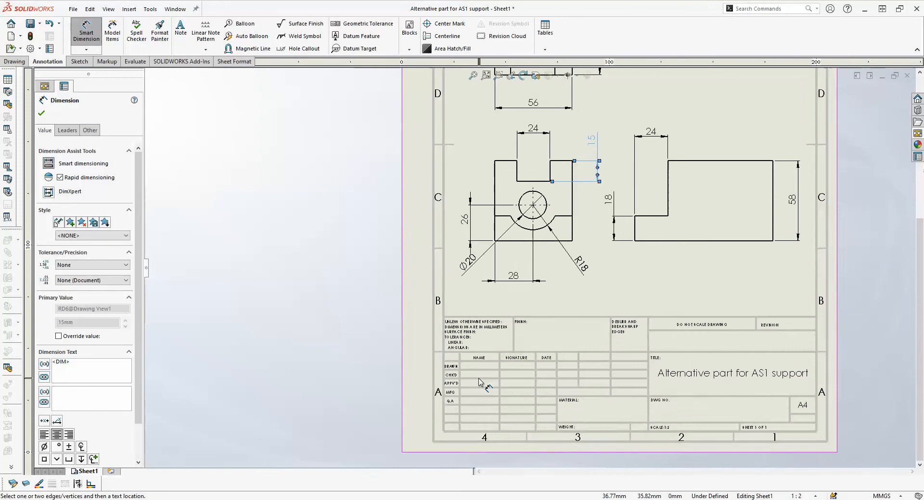
scroll(479, 382, down, 1)
scroll(479, 383, down, 1)
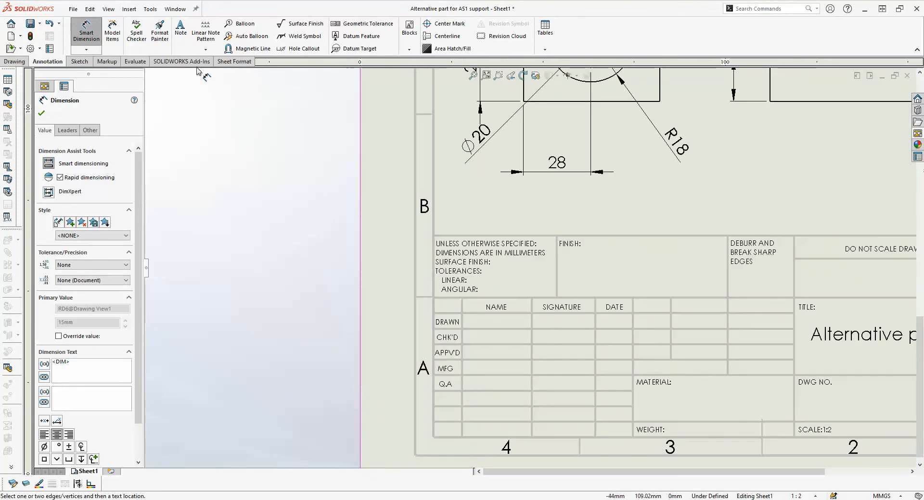
click(180, 27)
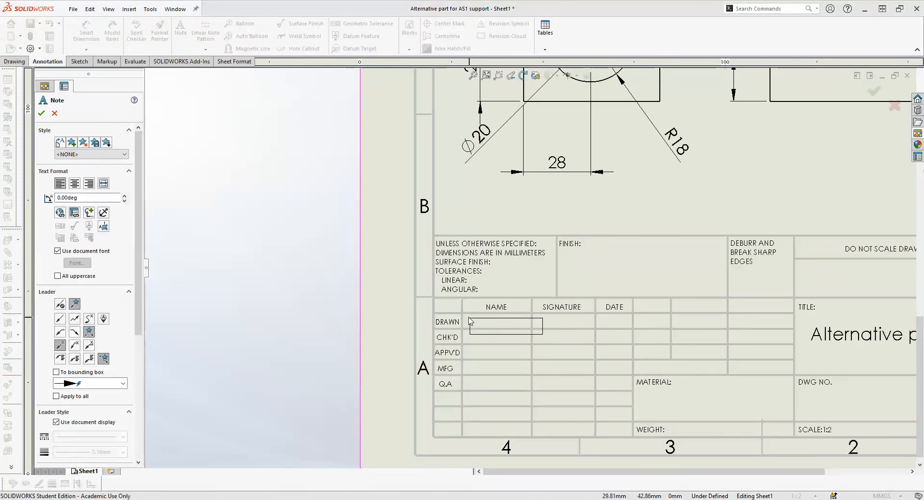
click(466, 319)
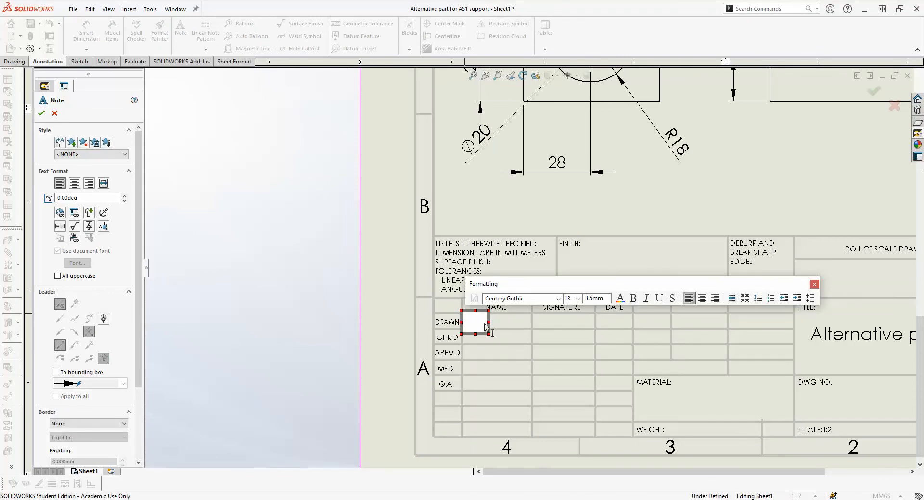
text(MG)
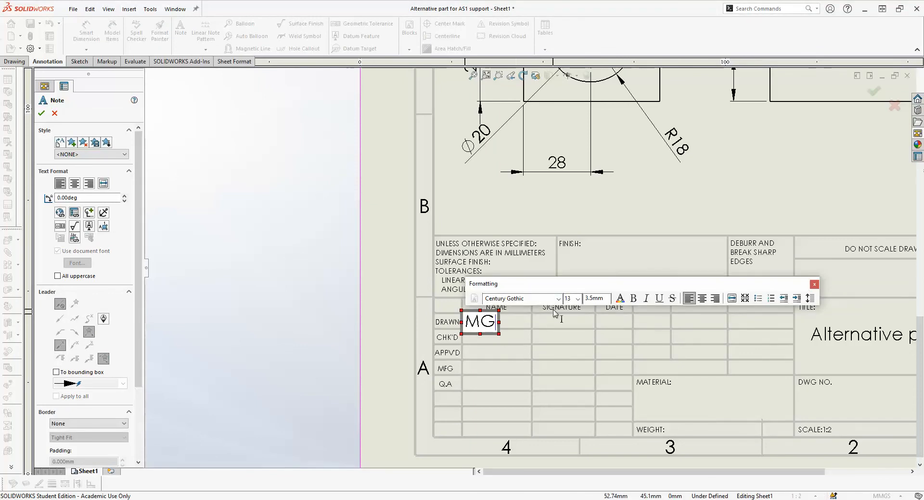
- Reduce the initials' font size to fit the Drawn row and centre the note in the Name cell
drag(499, 321, 462, 318)
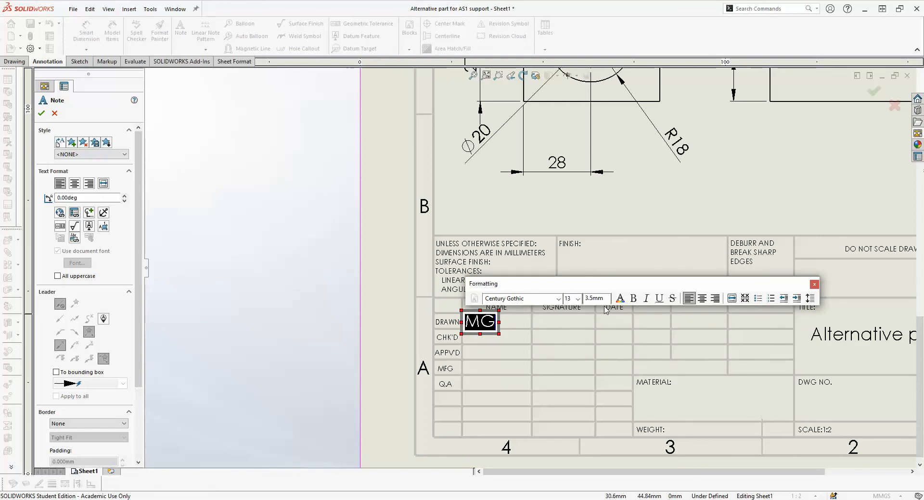
click(578, 299)
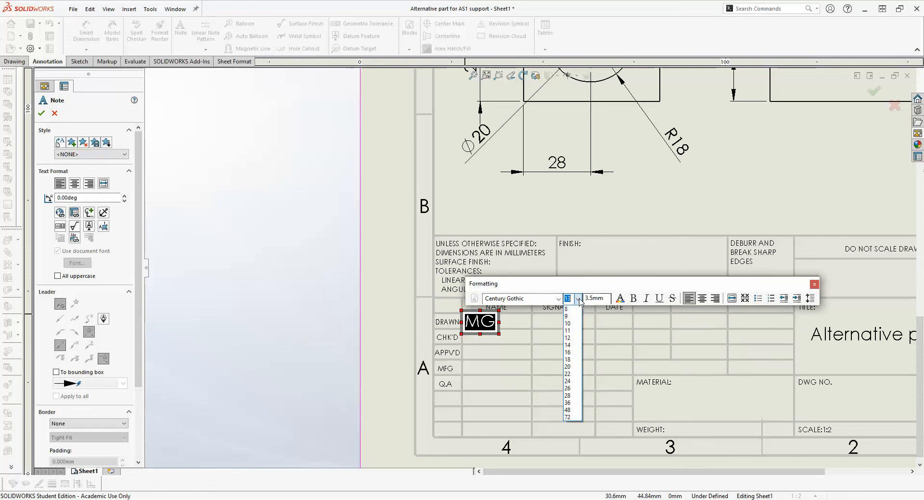
click(570, 323)
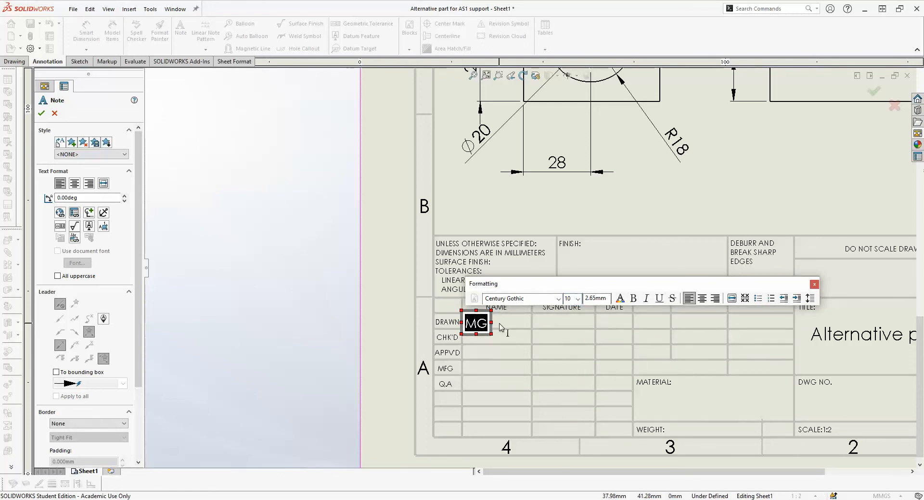
click(578, 299)
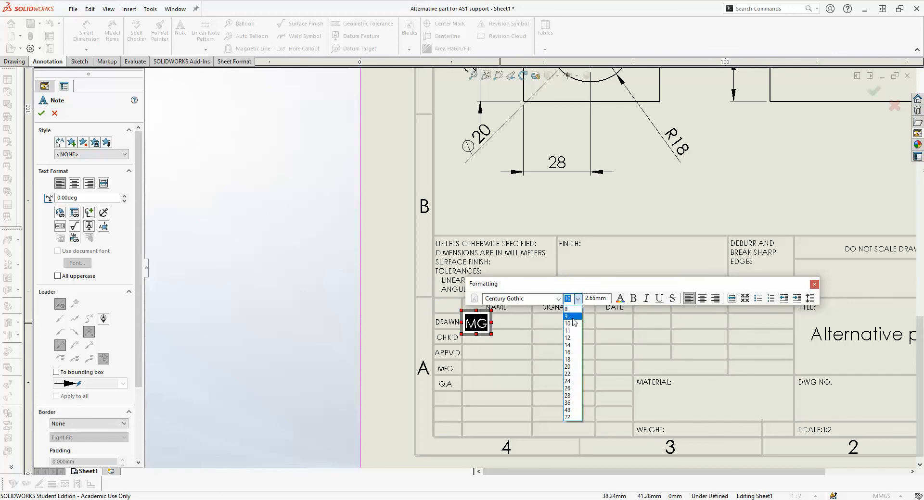
click(571, 328)
click(509, 330)
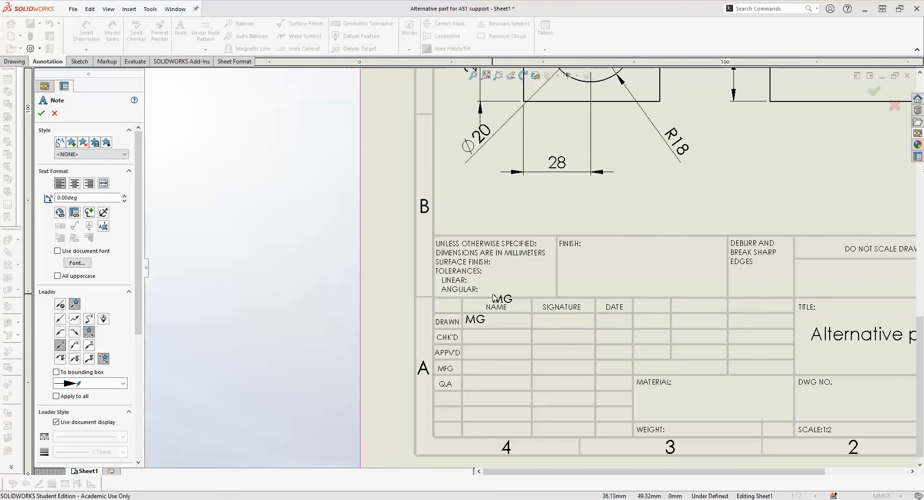
key(Escape)
drag(477, 321, 495, 321)
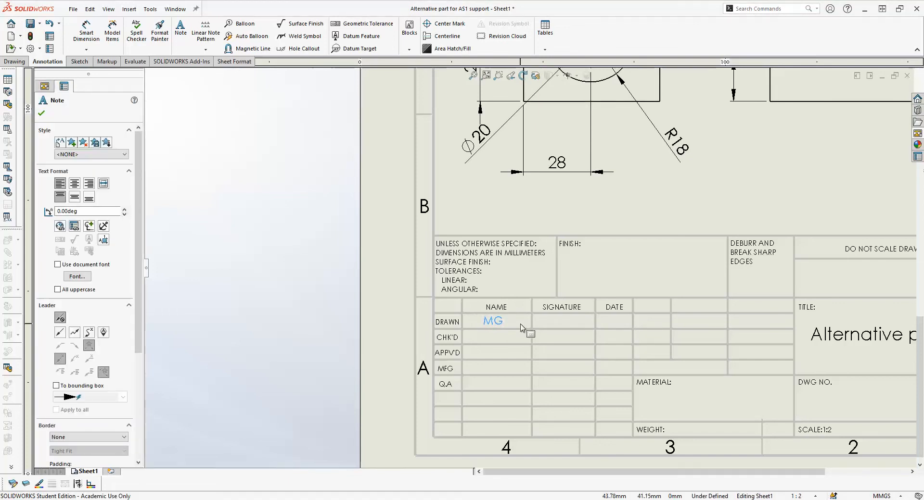
click(519, 322)
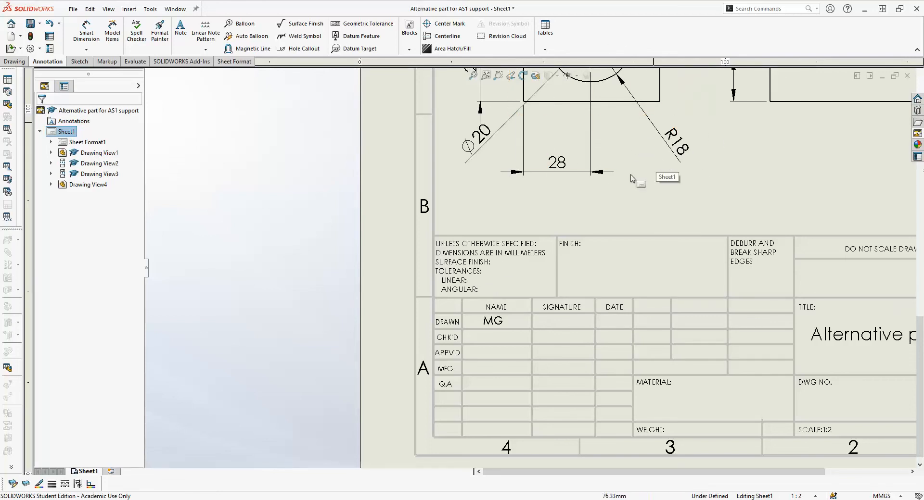
key(z)
key(z)
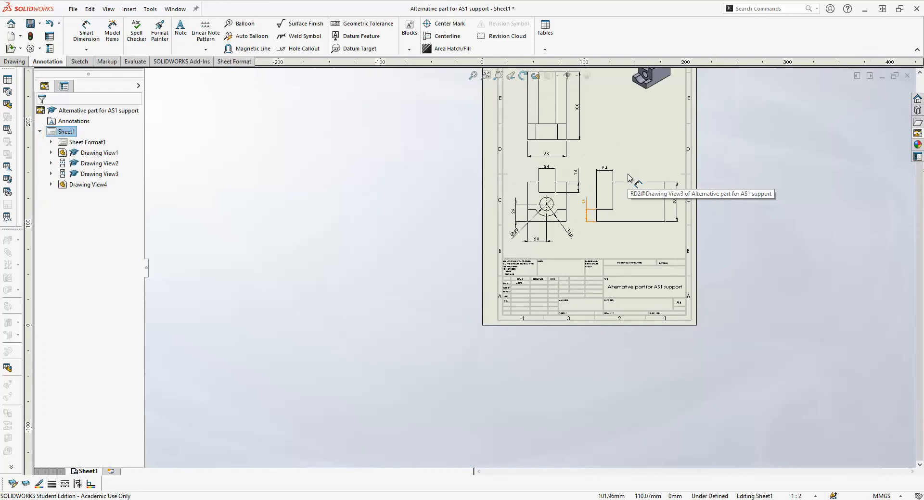
key(f)
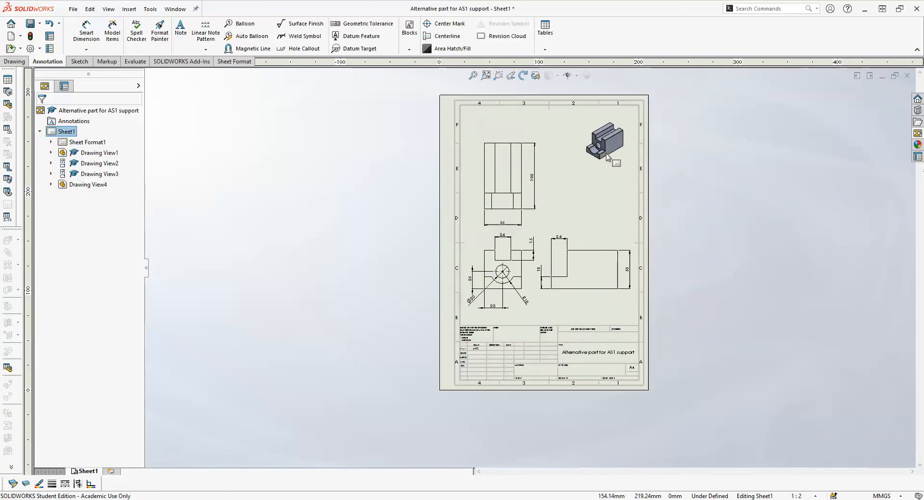
scroll(607, 158, down, 2)
scroll(554, 238, down, 1)
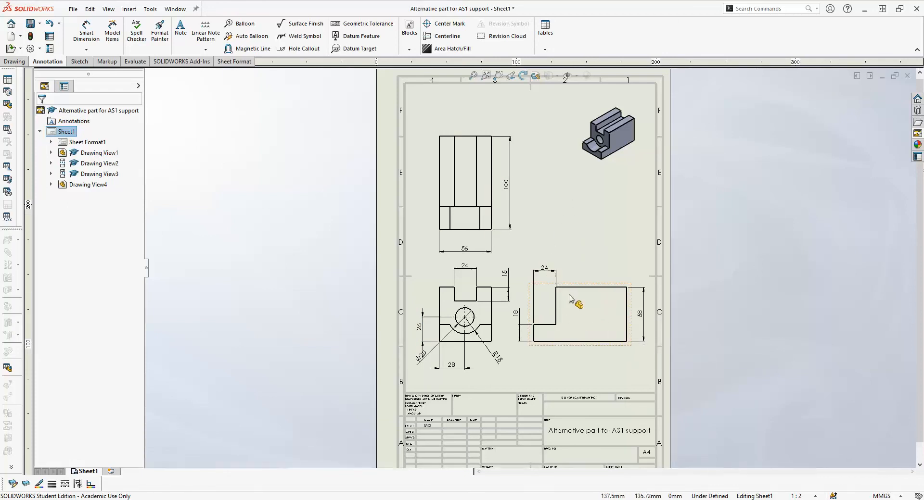
- Save the drawing as a SOLIDWORKS Drawing file named "Alternative part for AS1 support 1" in the Tutorial support folder
scroll(532, 270, up, 2)
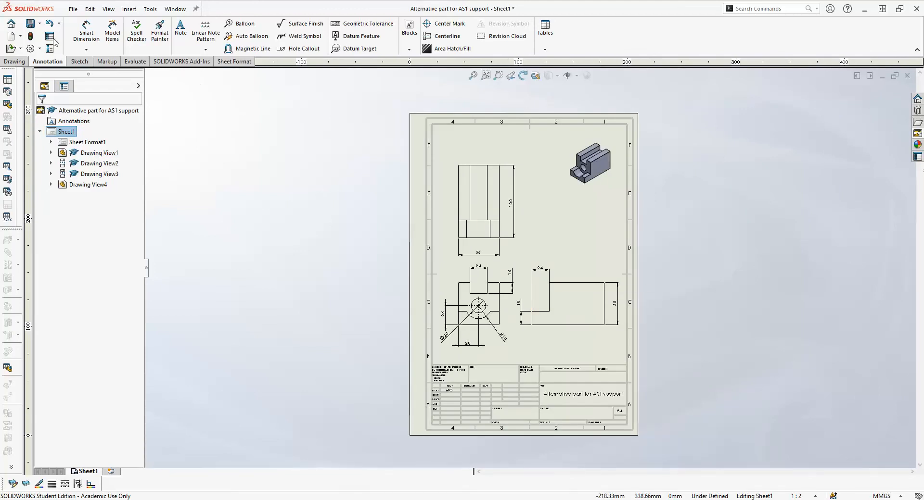
click(30, 24)
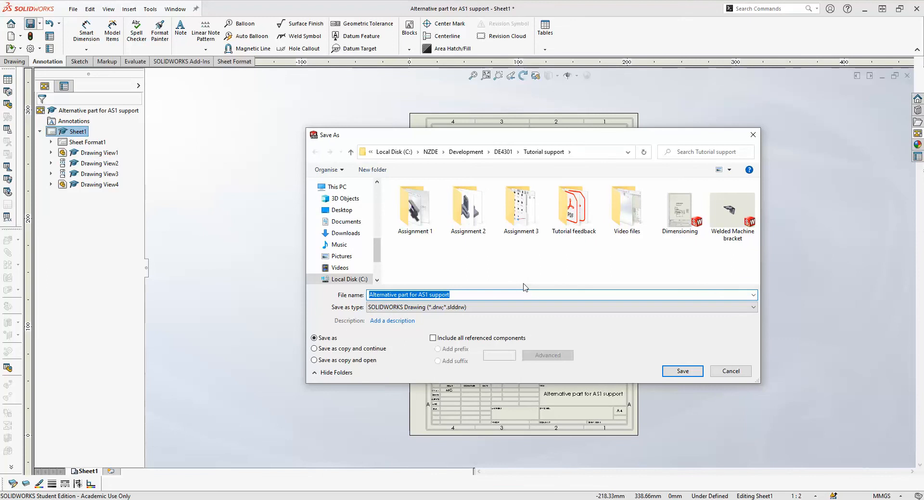
click(451, 296)
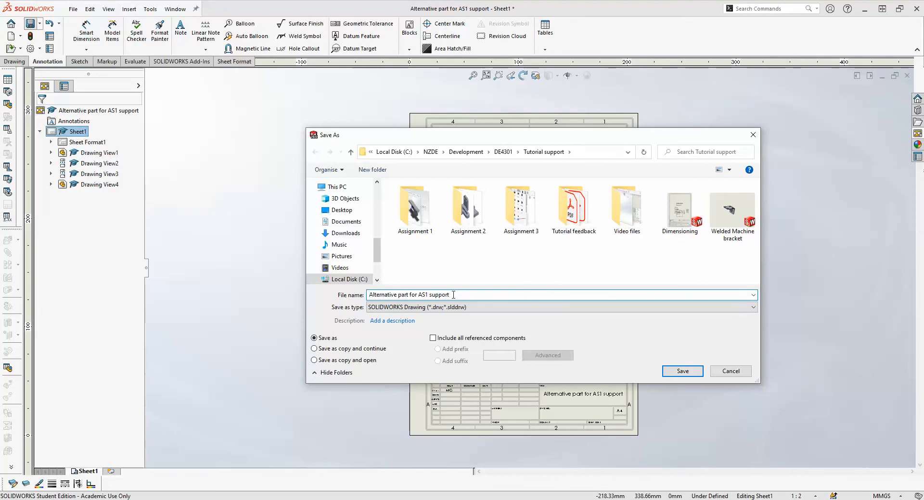
text(1)
click(682, 371)
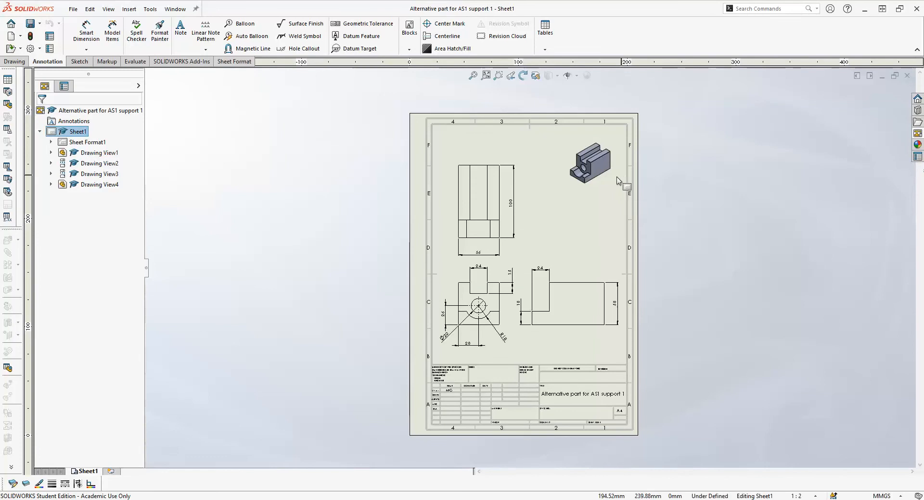
- Save a copy of the drawing in Adobe Portable Document Format under the same name, with the PDF opened after saving
click(73, 9)
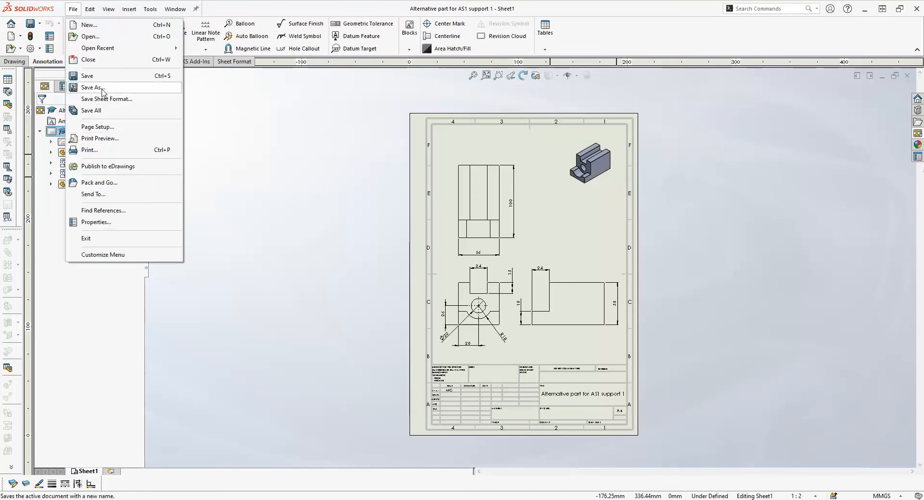
click(92, 87)
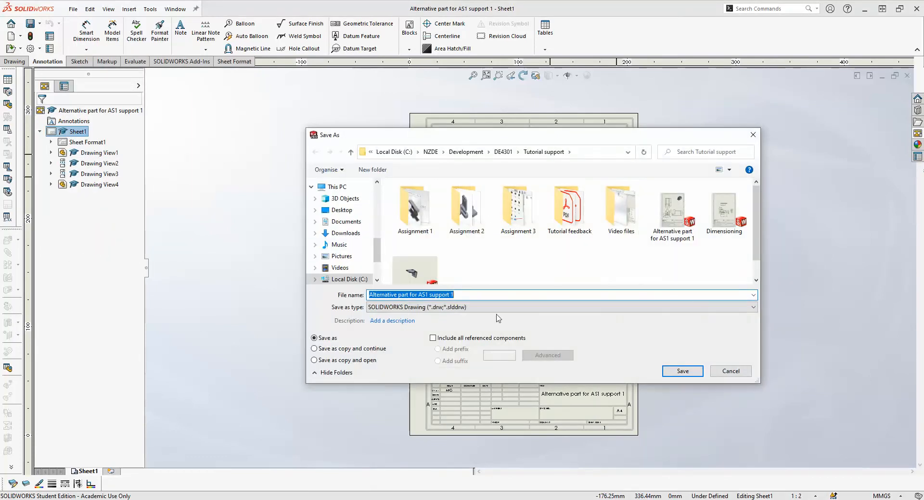
click(753, 308)
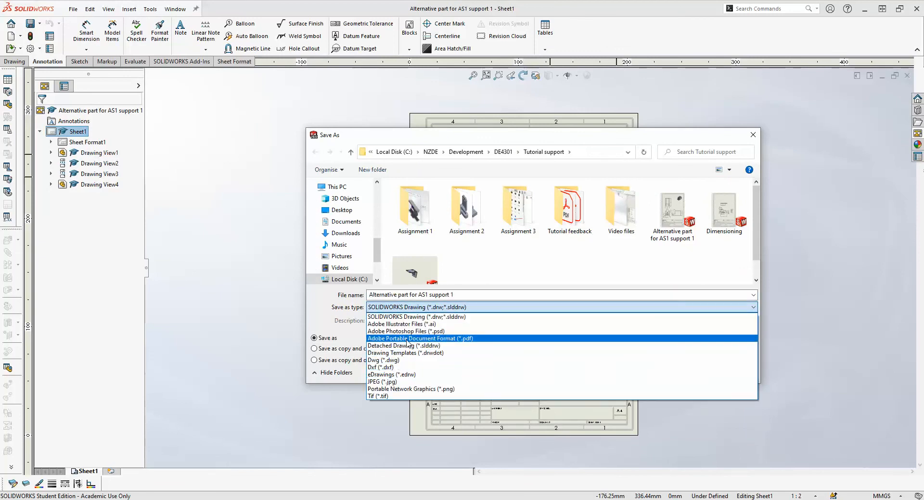
click(476, 339)
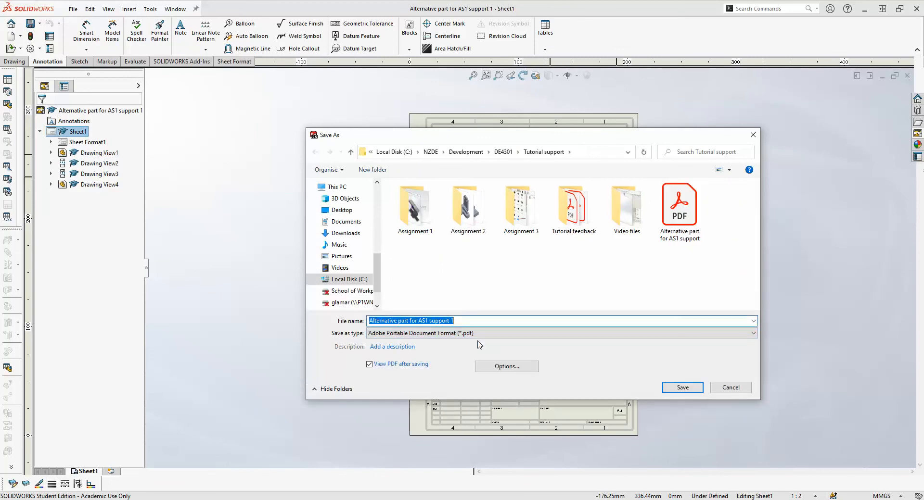
click(678, 391)
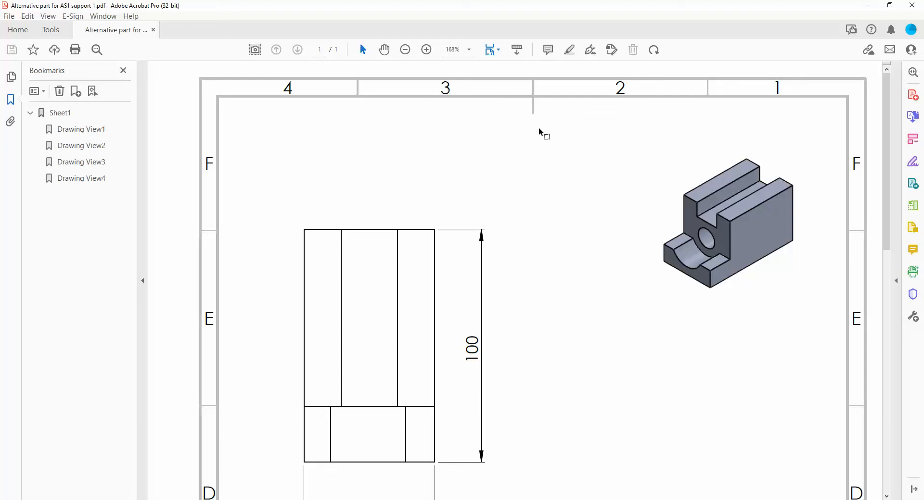
- Switch to Adobe Acrobat and examine the exported PDF with the whole A4 sheet in view
click(406, 50)
click(405, 50)
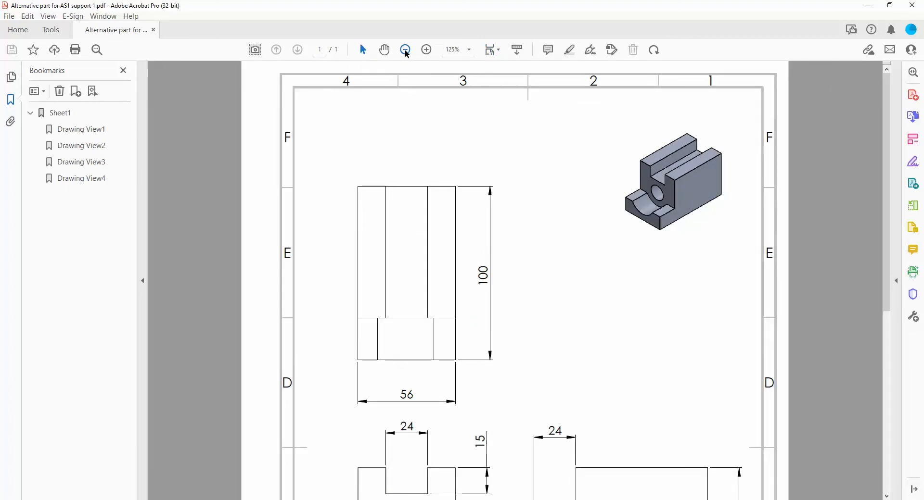
click(405, 50)
click(405, 50)
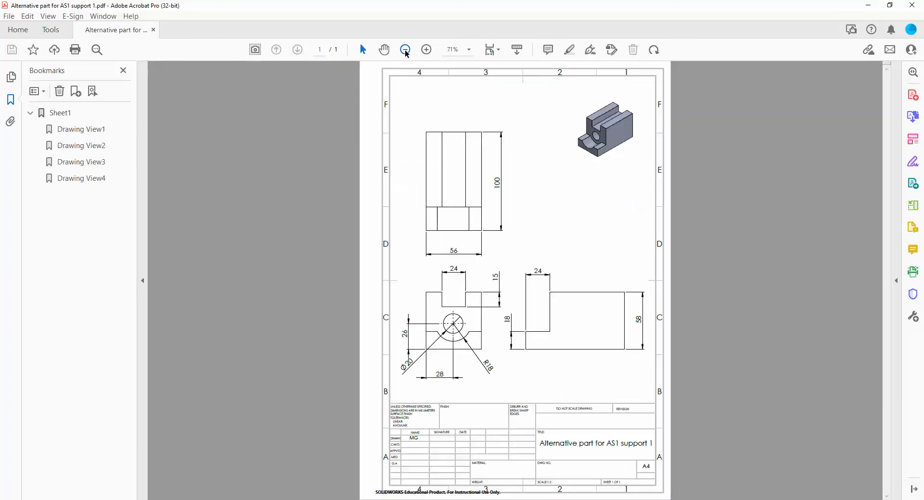